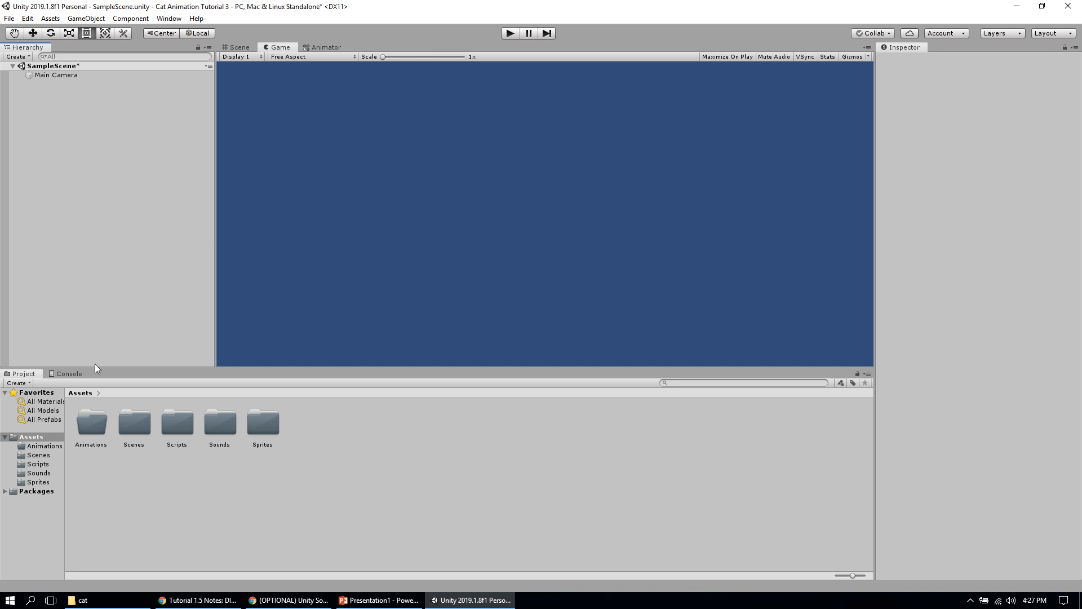
{"action": "right_click", "coordinate": [44, 437]}
{"action": "mouse_move", "coordinate": [199, 175]}
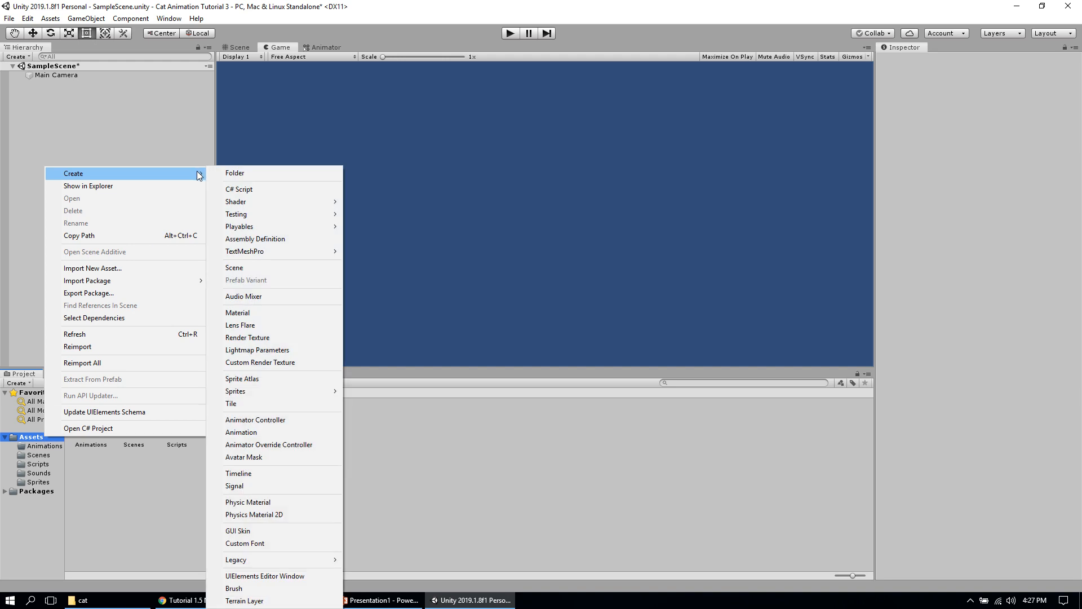
{"action": "left_click", "coordinate": [140, 116]}
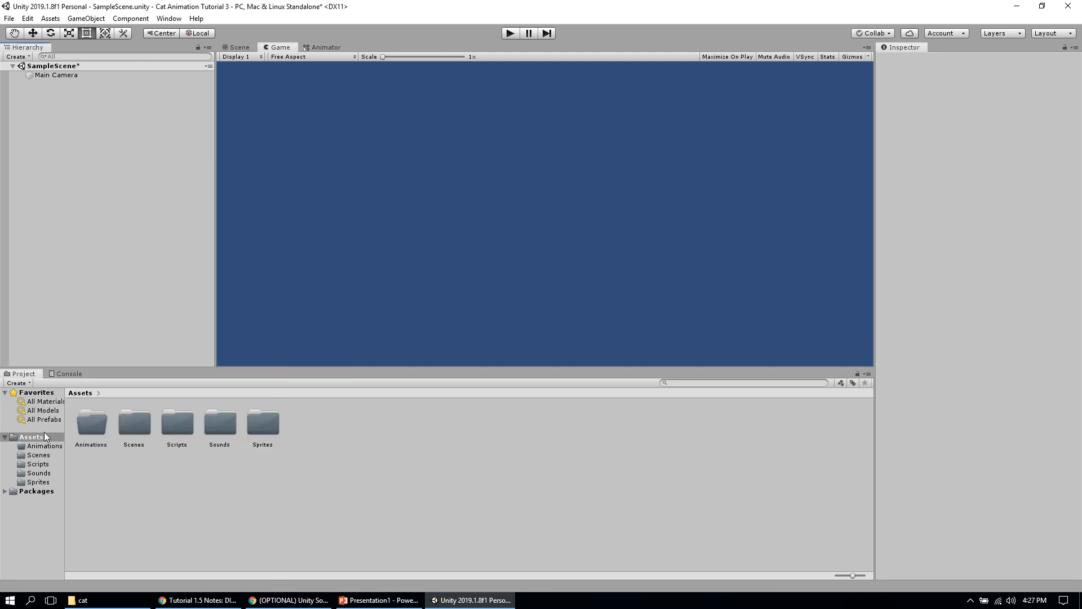
Look through the Sounds and Scripts folders and inspect the CatController script's code.
{"action": "left_click", "coordinate": [35, 473]}
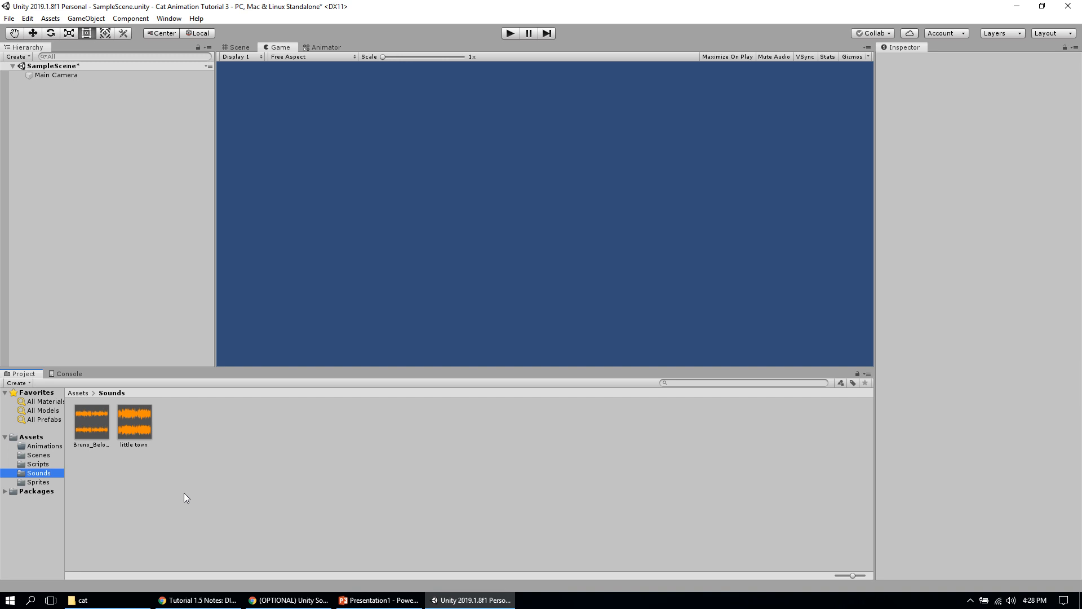
{"action": "left_click", "coordinate": [38, 464]}
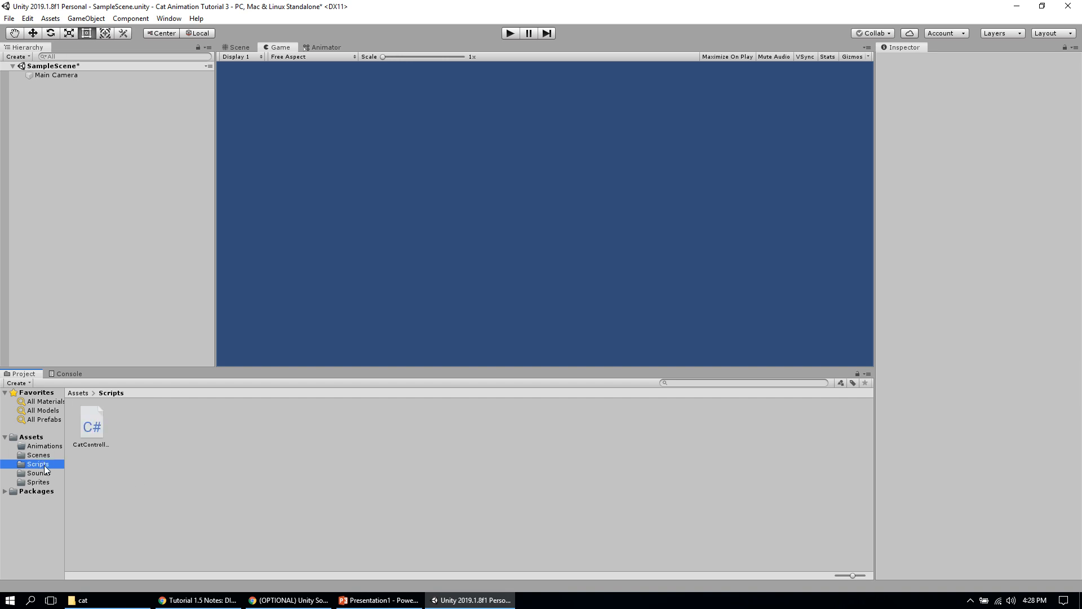
{"action": "left_click", "coordinate": [93, 443]}
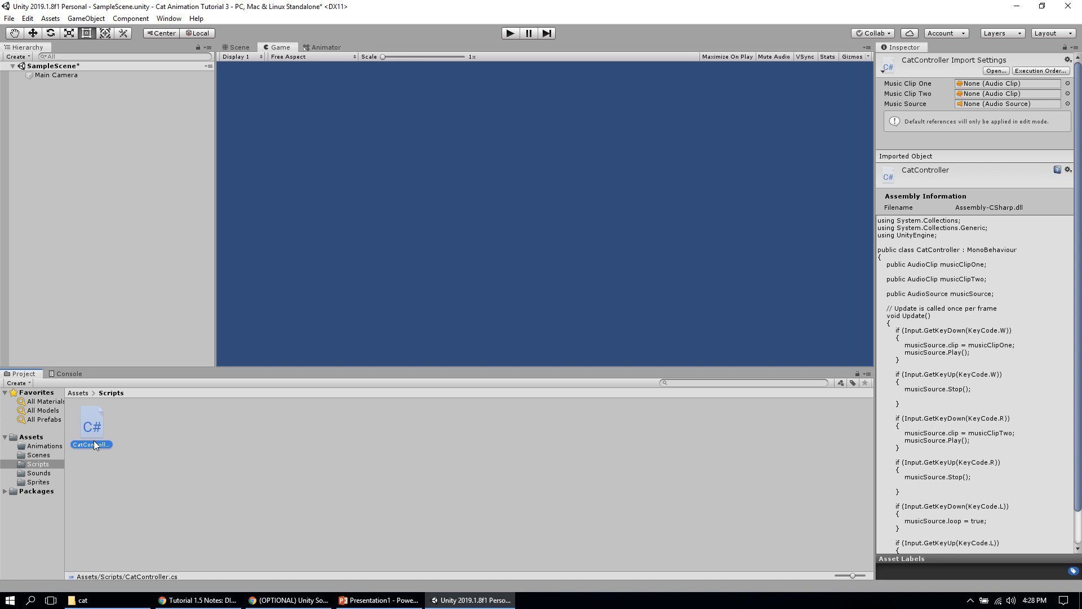
{"action": "left_click", "coordinate": [124, 464]}
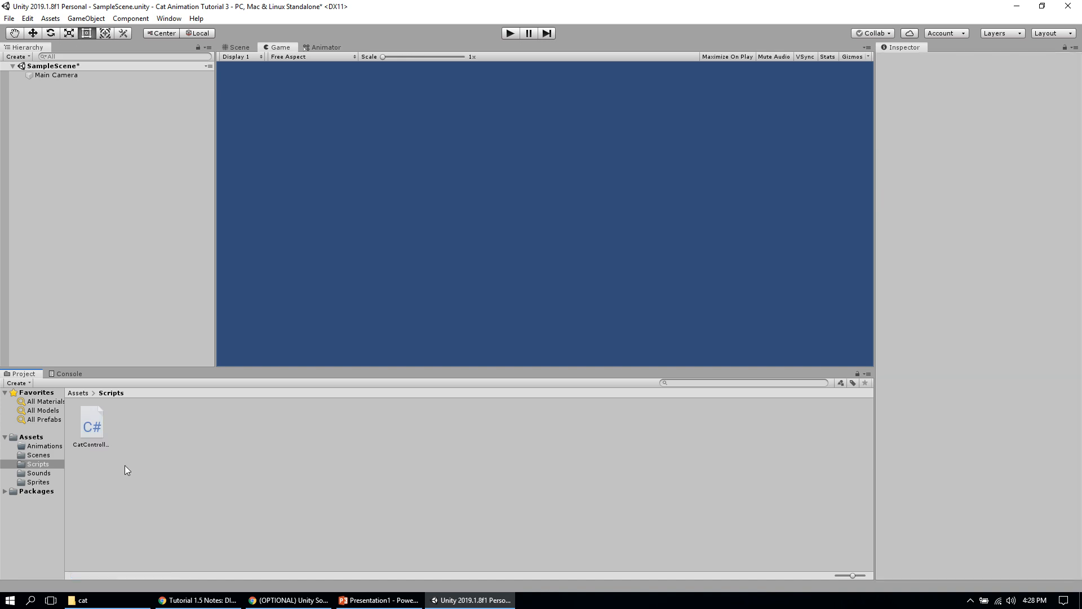
Switch to File Explorer, browse from catndog to png and cat, and select all the cat images there.
{"action": "left_click", "coordinate": [125, 602]}
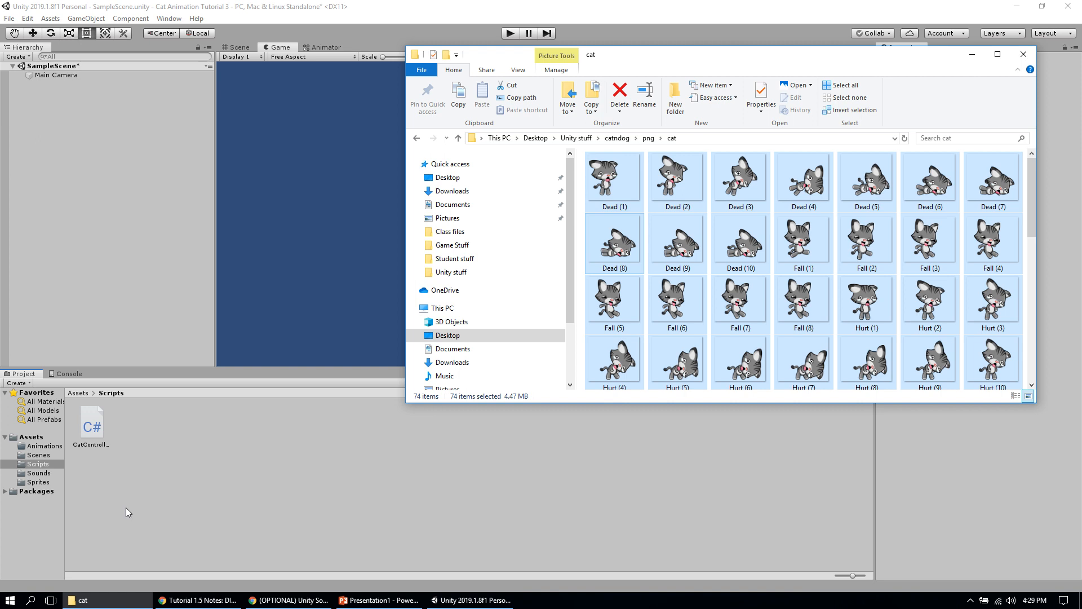
{"action": "left_click", "coordinate": [622, 141]}
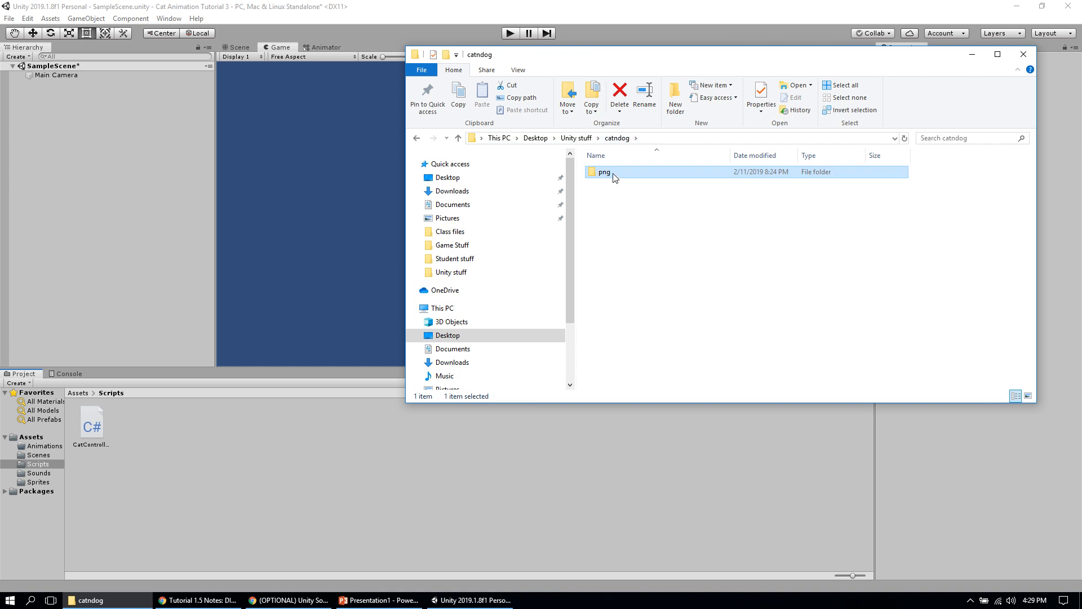
{"action": "double_click", "coordinate": [604, 172]}
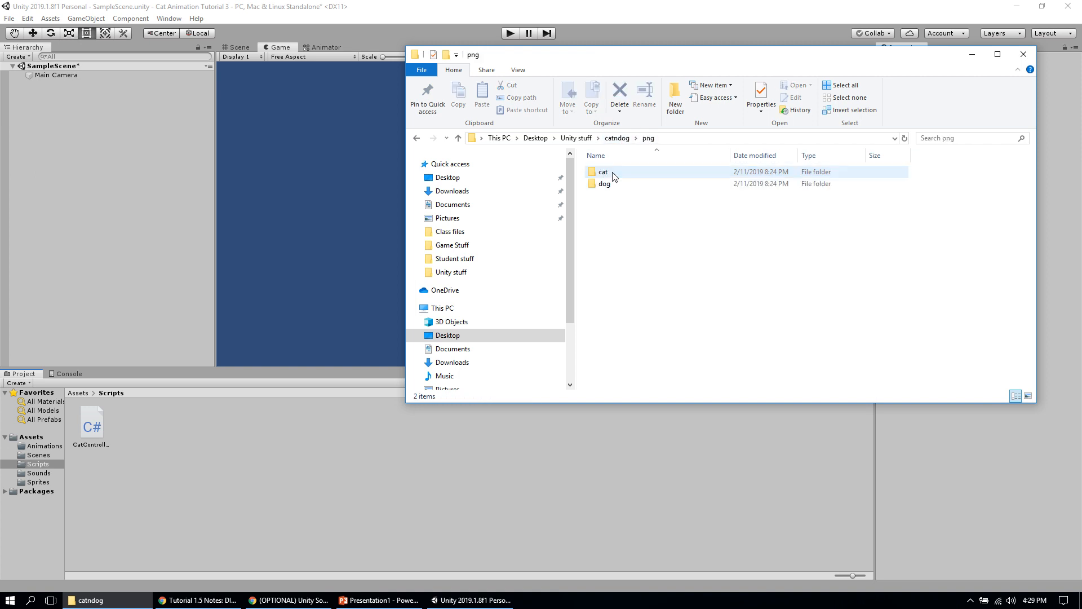
{"action": "double_click", "coordinate": [613, 173]}
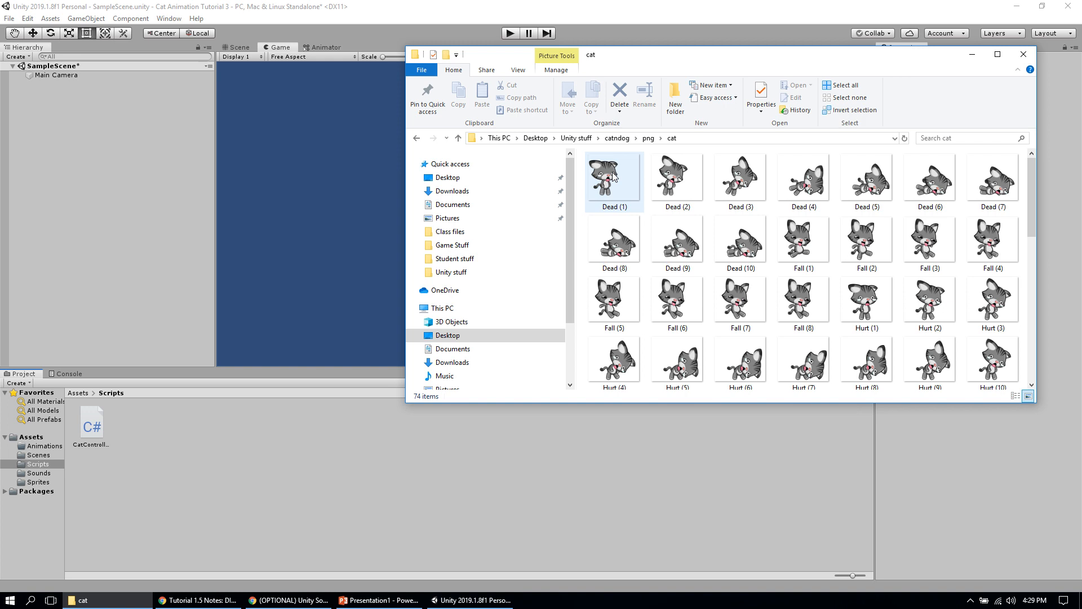
{"action": "left_click", "coordinate": [613, 175]}
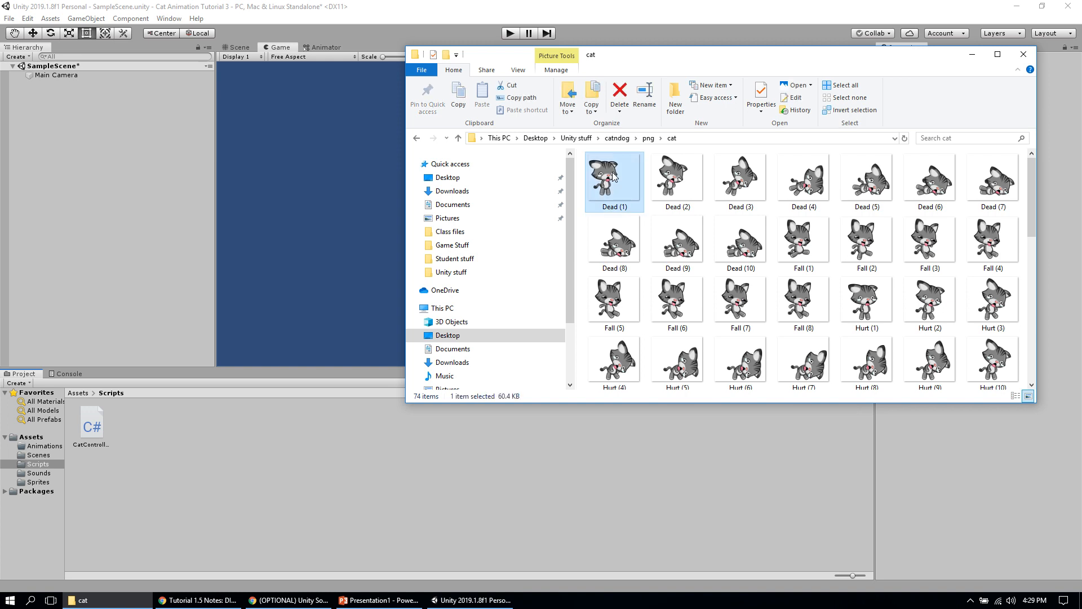
{"action": "key", "text": "ctrl+a"}
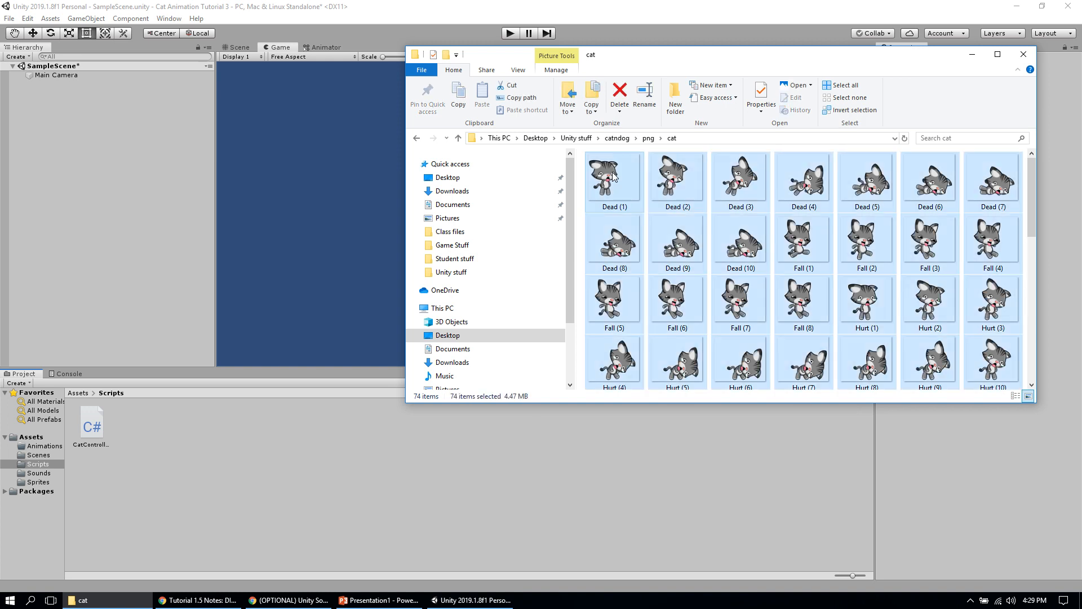
Back in Unity, place sprites Idle (1) through Idle (10) from the Sprites folder into the scene hierarchy as one animated object.
{"action": "left_click", "coordinate": [38, 483]}
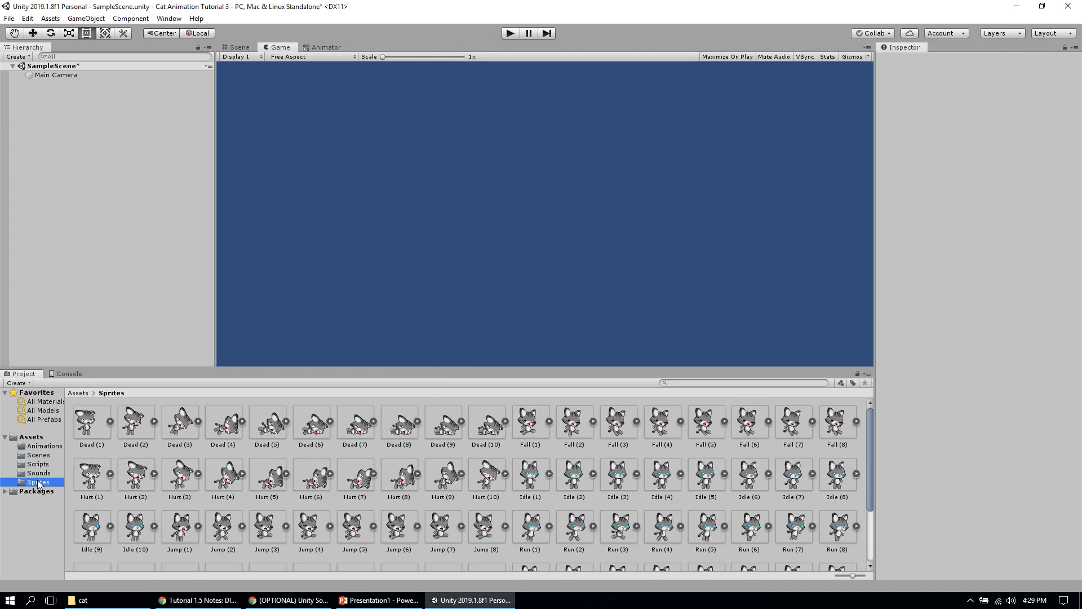
{"action": "left_click", "coordinate": [108, 598]}
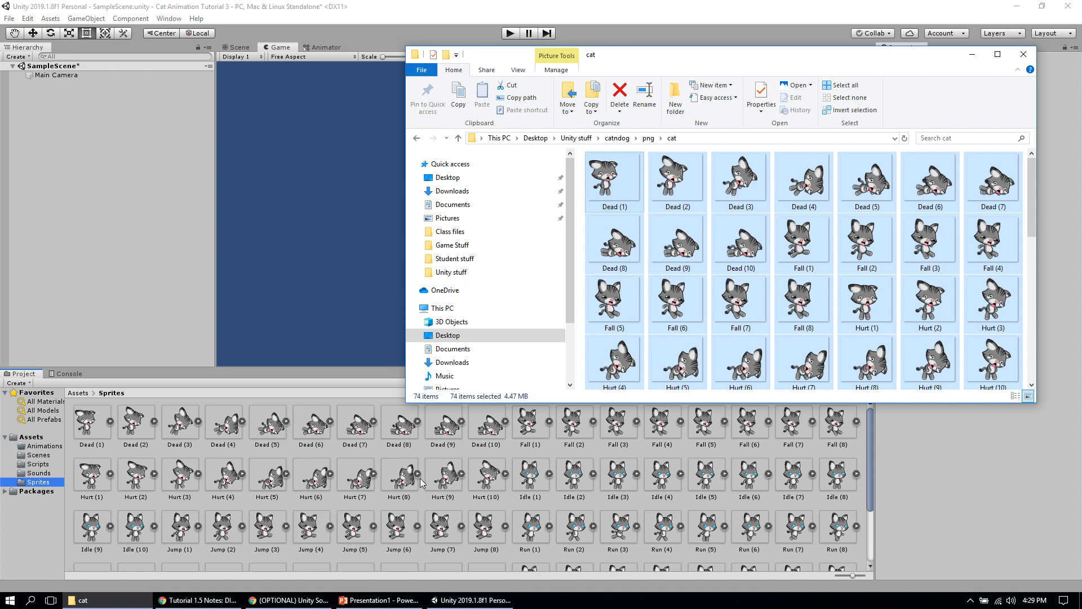
{"action": "left_click", "coordinate": [531, 481]}
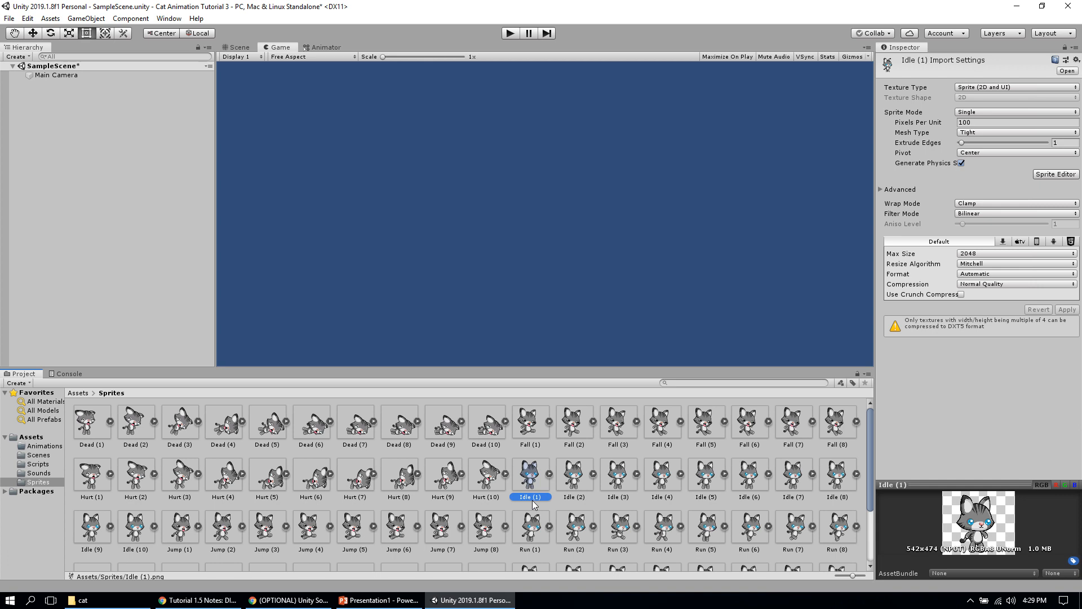
{"action": "left_click", "coordinate": [142, 532], "text": "shift"}
{"action": "left_click_drag", "start_coordinate": [142, 532], "coordinate": [77, 122]}
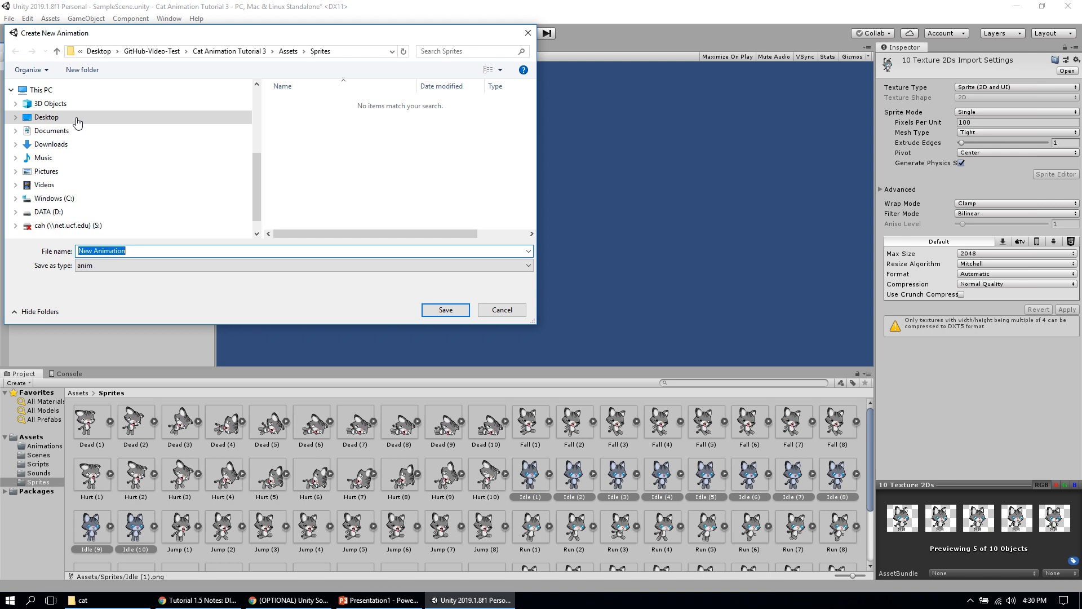
Save the new animation as Idle in the Assets/Animations folder and play-test the scene.
{"action": "left_click", "coordinate": [288, 51]}
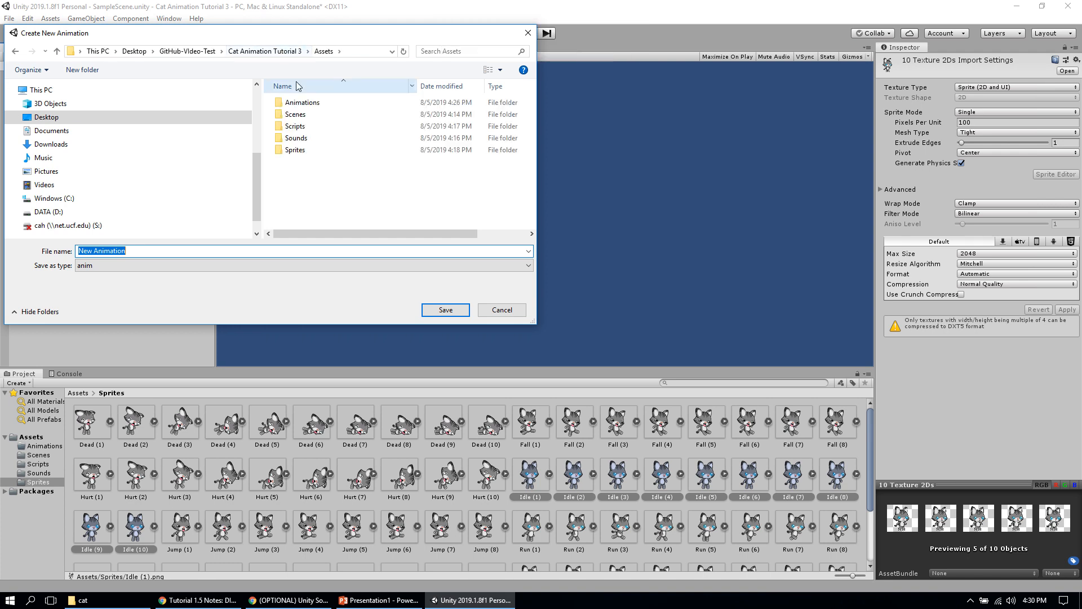
{"action": "double_click", "coordinate": [302, 103]}
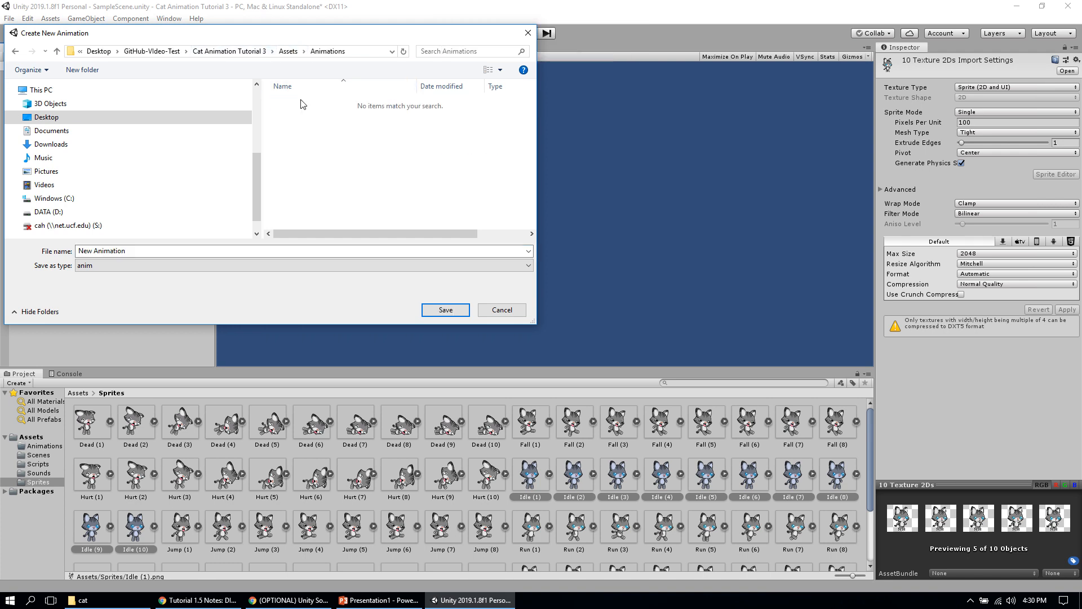
{"action": "left_click", "coordinate": [139, 251]}
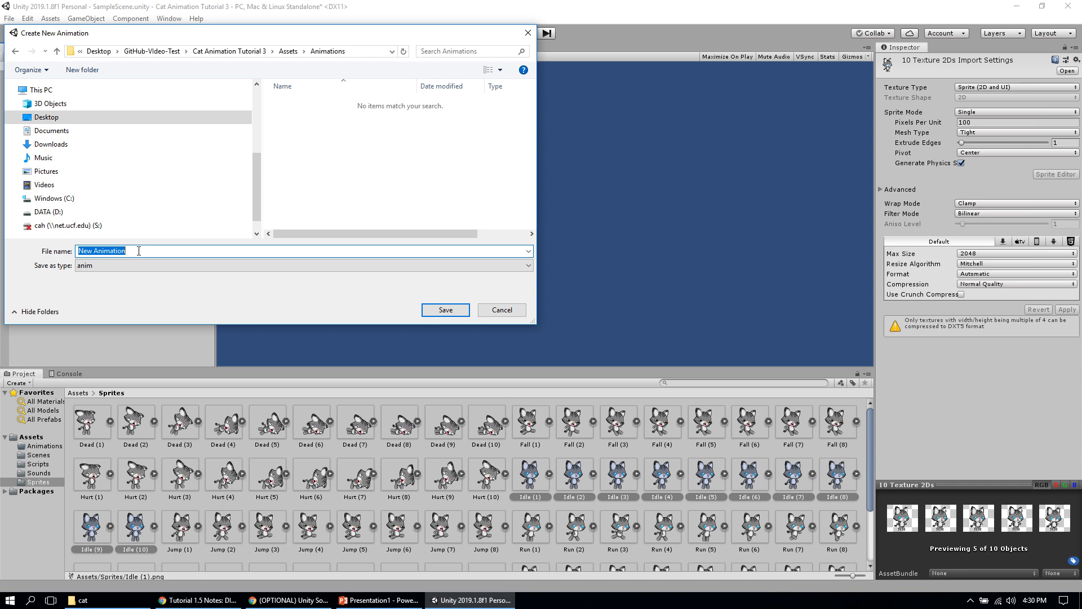
{"action": "type", "text": "Idle"}
{"action": "left_click", "coordinate": [447, 310]}
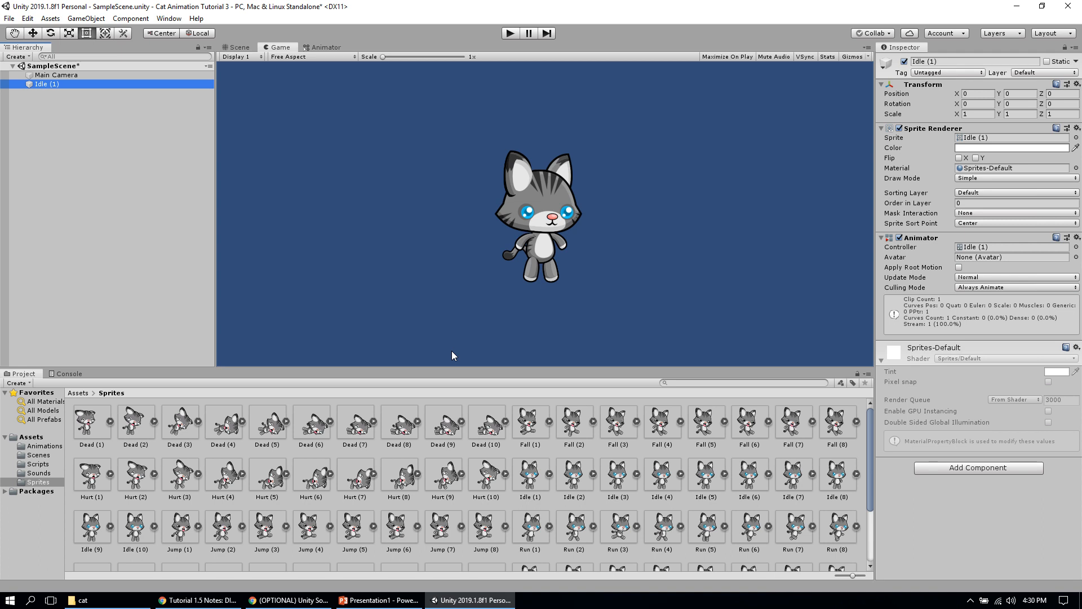
{"action": "left_click", "coordinate": [506, 37]}
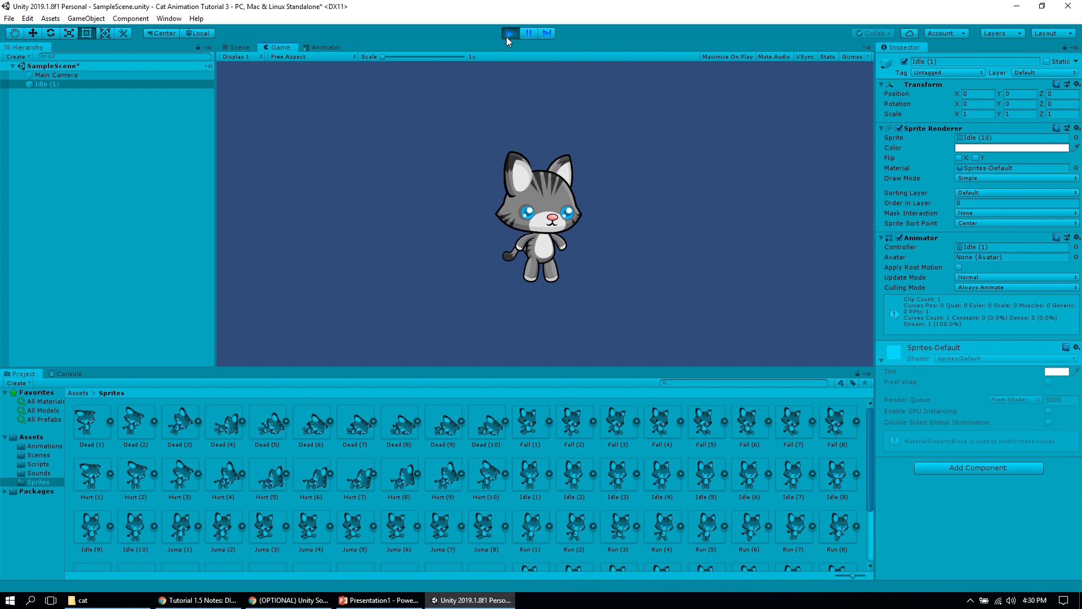
{"action": "left_click", "coordinate": [506, 36]}
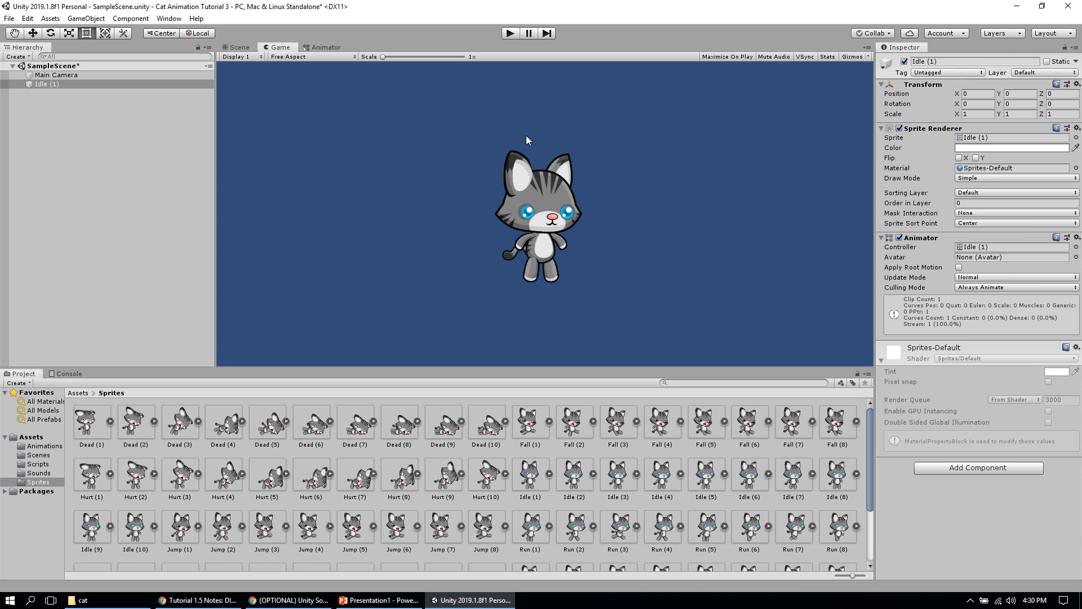
Add an Audio Source component to the Idle (1) cat object.
{"action": "left_click", "coordinate": [955, 468]}
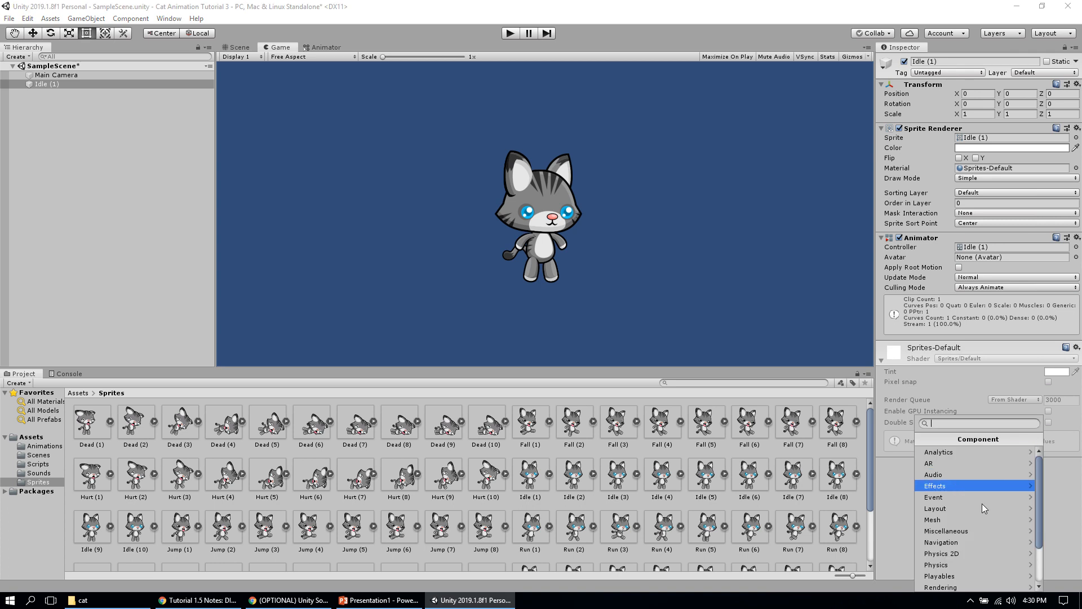
{"action": "mouse_move", "coordinate": [1040, 519]}
{"action": "left_mouse_down"}
{"action": "mouse_move", "coordinate": [1039, 567]}
{"action": "mouse_move", "coordinate": [1046, 515]}
{"action": "left_mouse_up"}
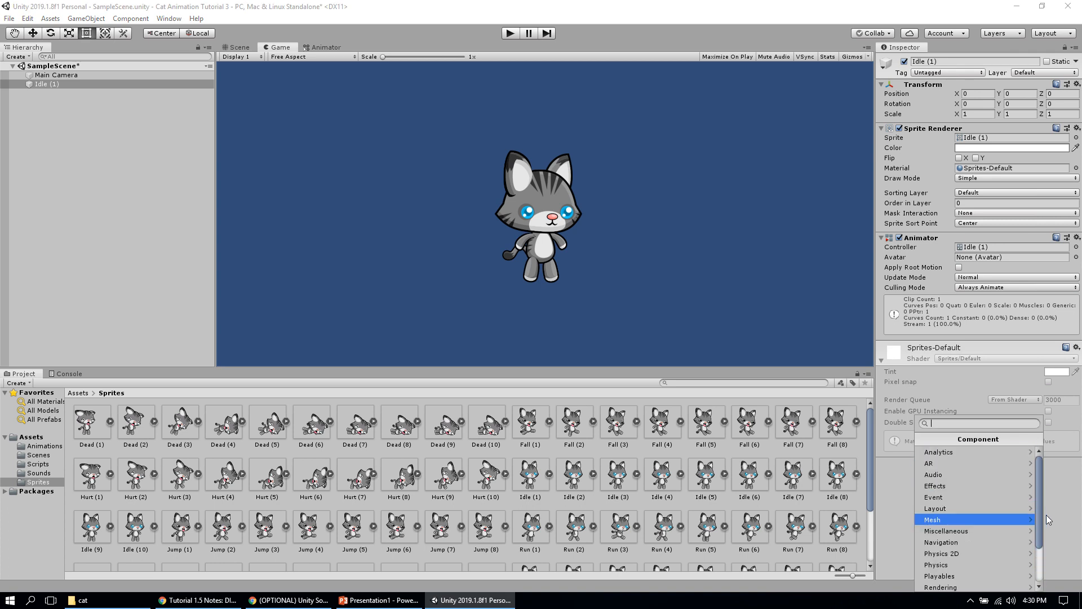
{"action": "left_click", "coordinate": [1005, 476]}
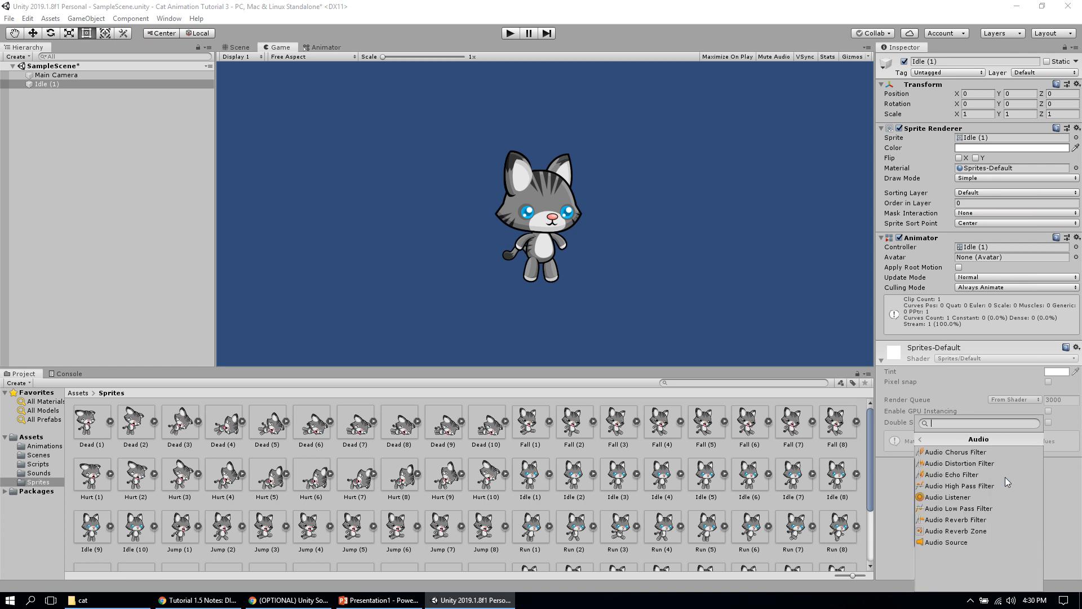
{"action": "left_click", "coordinate": [988, 542]}
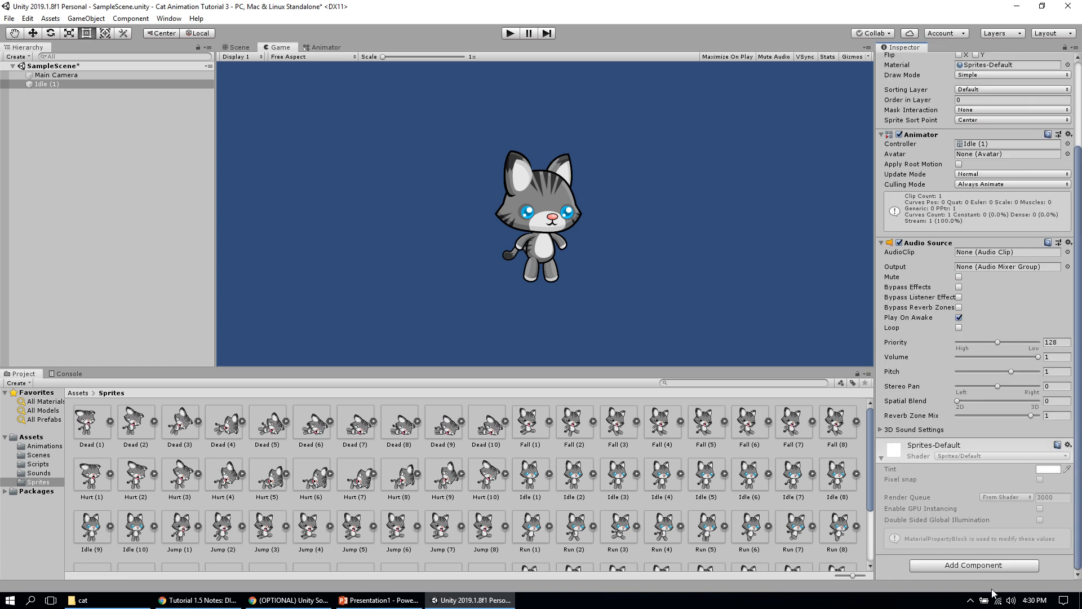
Attach the Cat Controller script to the Idle (1) cat object.
{"action": "left_click", "coordinate": [988, 565]}
{"action": "left_click_drag", "start_coordinate": [1039, 538], "coordinate": [1030, 596]}
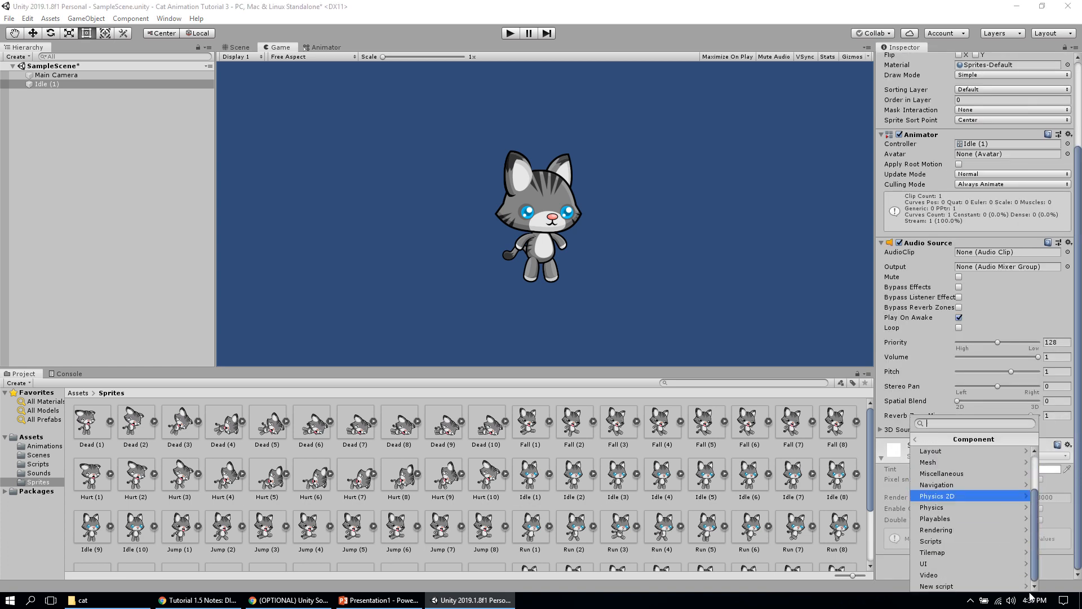
{"action": "left_click", "coordinate": [978, 541]}
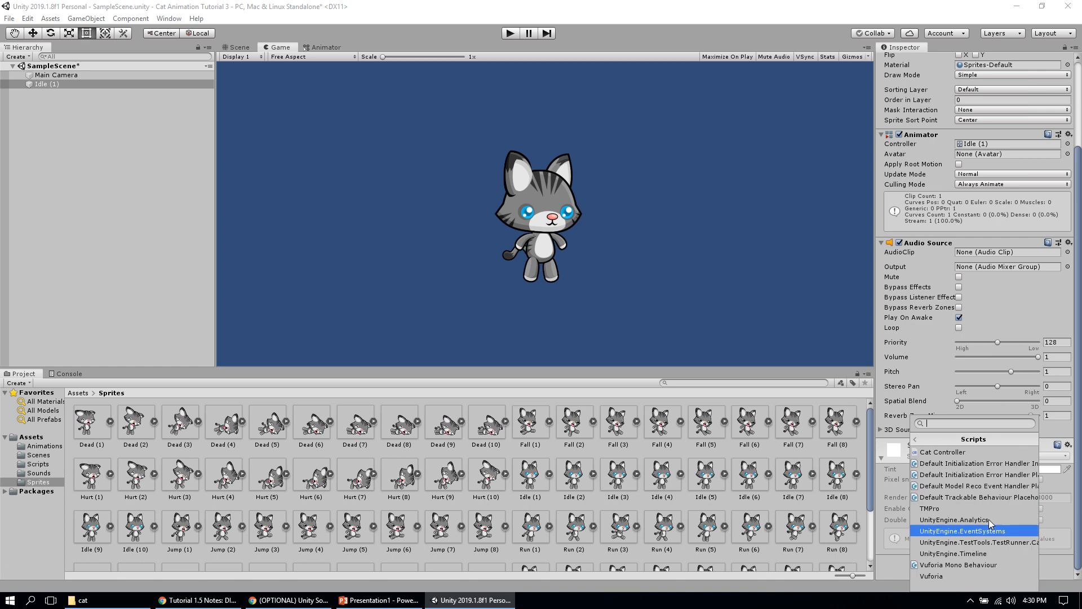
{"action": "left_click", "coordinate": [978, 451]}
In the Cat Controller script, assign Idle (1) as the Music Source and the little town sound as Music Clip One.
{"action": "scroll", "coordinate": [1080, 505], "scroll_direction": "down", "scroll_amount": 2}
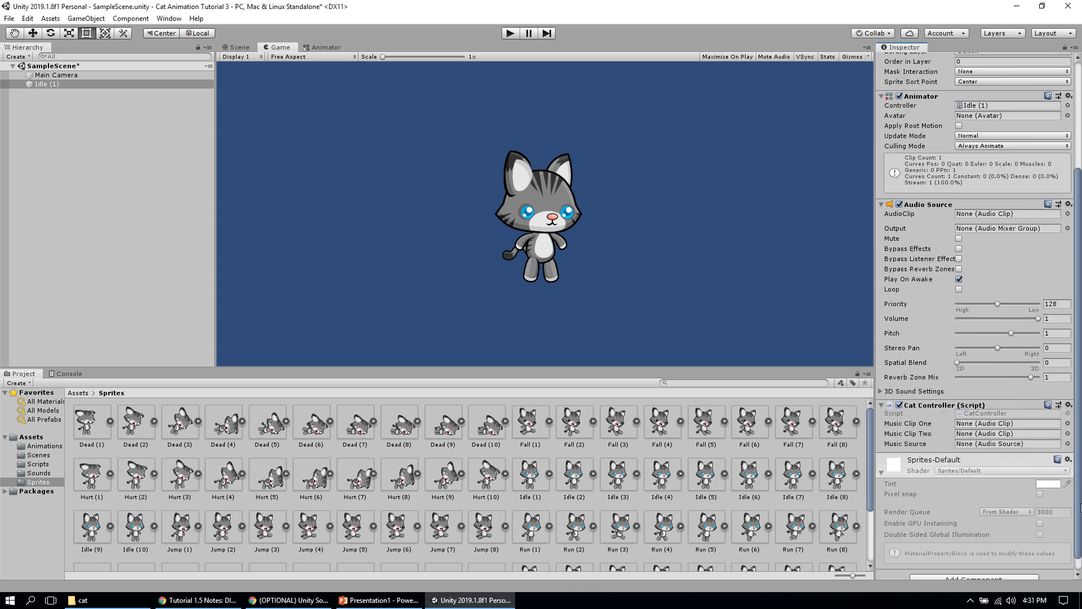
{"action": "scroll", "coordinate": [1081, 506], "scroll_direction": "down", "scroll_amount": 1}
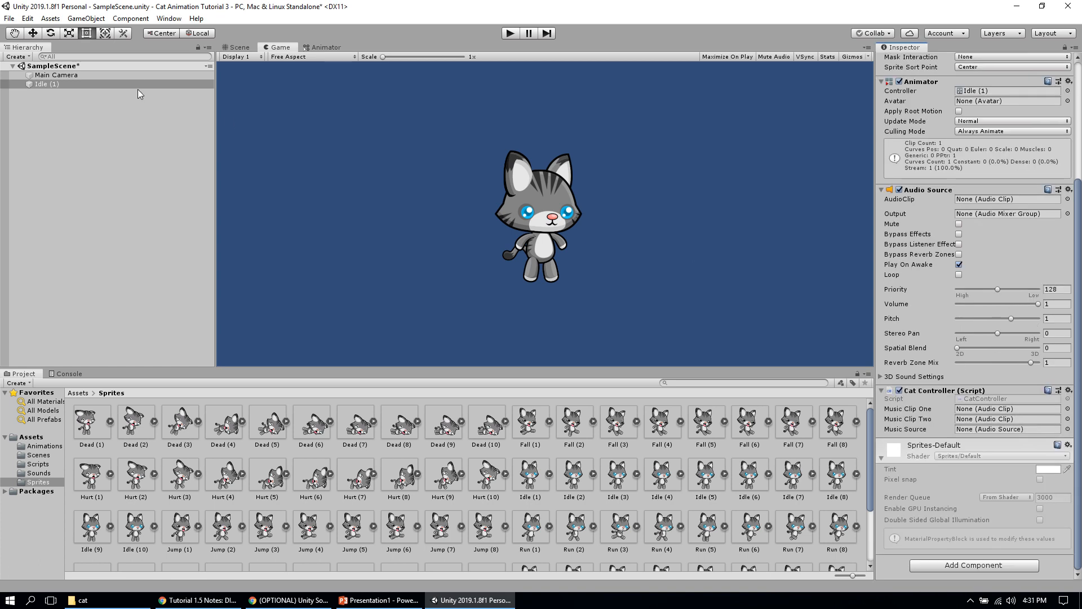
{"action": "left_click_drag", "start_coordinate": [126, 83], "coordinate": [970, 431]}
{"action": "left_click", "coordinate": [37, 473]}
{"action": "left_click", "coordinate": [139, 424]}
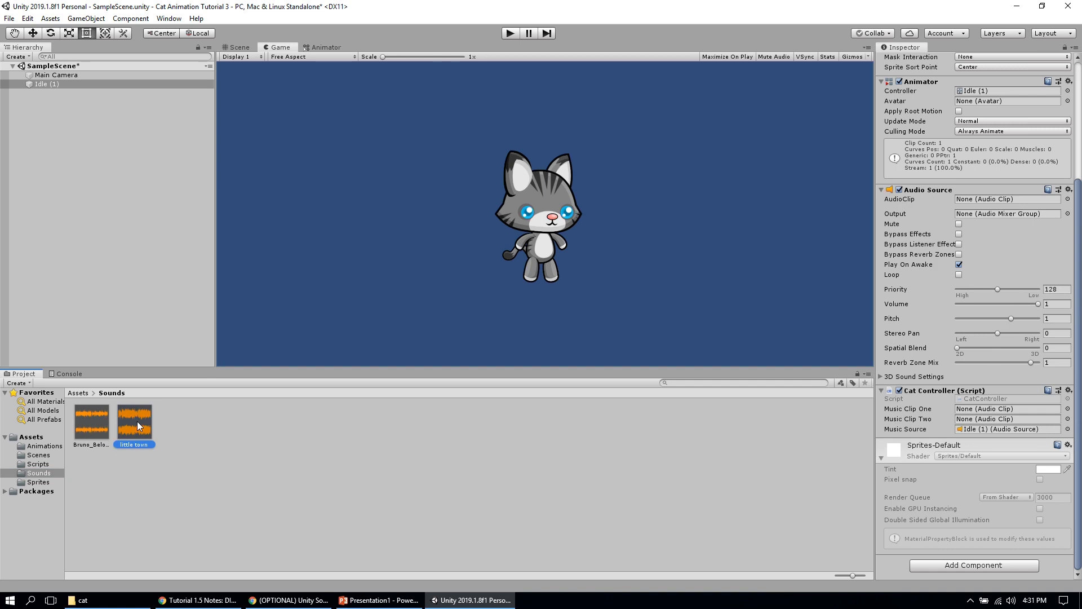
{"action": "left_click_drag", "start_coordinate": [438, 426], "coordinate": [965, 412]}
Assign the Benvenuta Estate Mazurka sound to Music Clip Two of the cat's Cat Controller script.
{"action": "left_click_drag", "start_coordinate": [92, 424], "coordinate": [143, 426]}
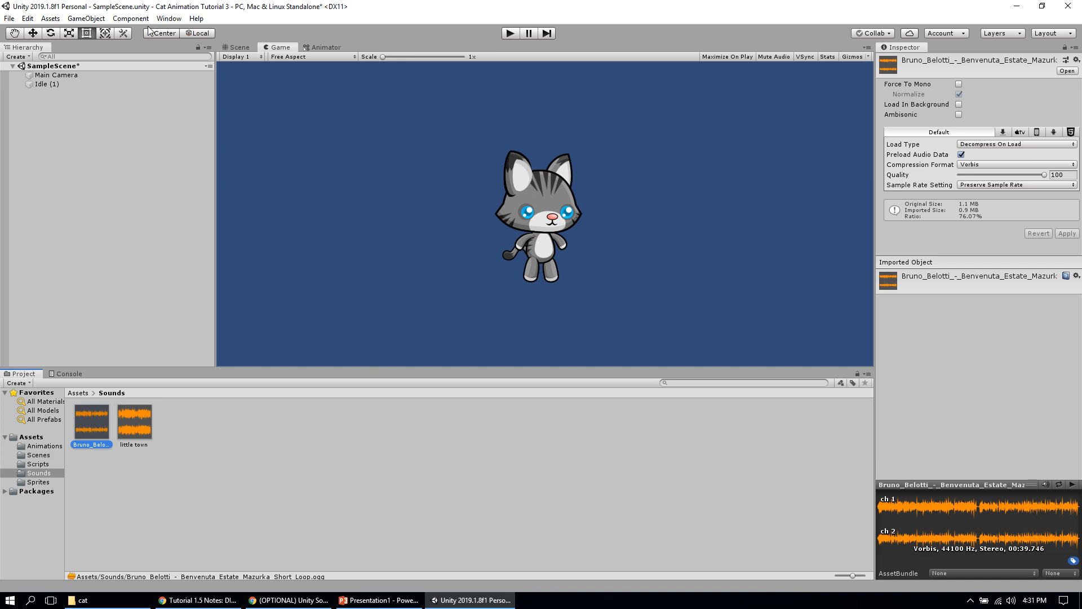
{"action": "left_click", "coordinate": [111, 83]}
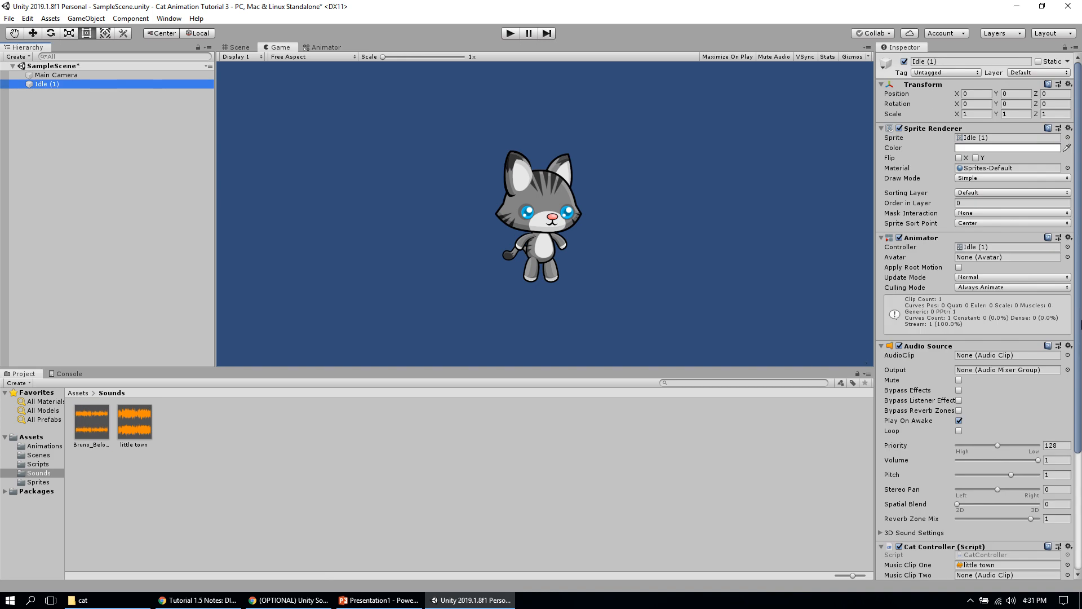
{"action": "scroll", "coordinate": [1068, 545], "scroll_direction": "down", "scroll_amount": 5}
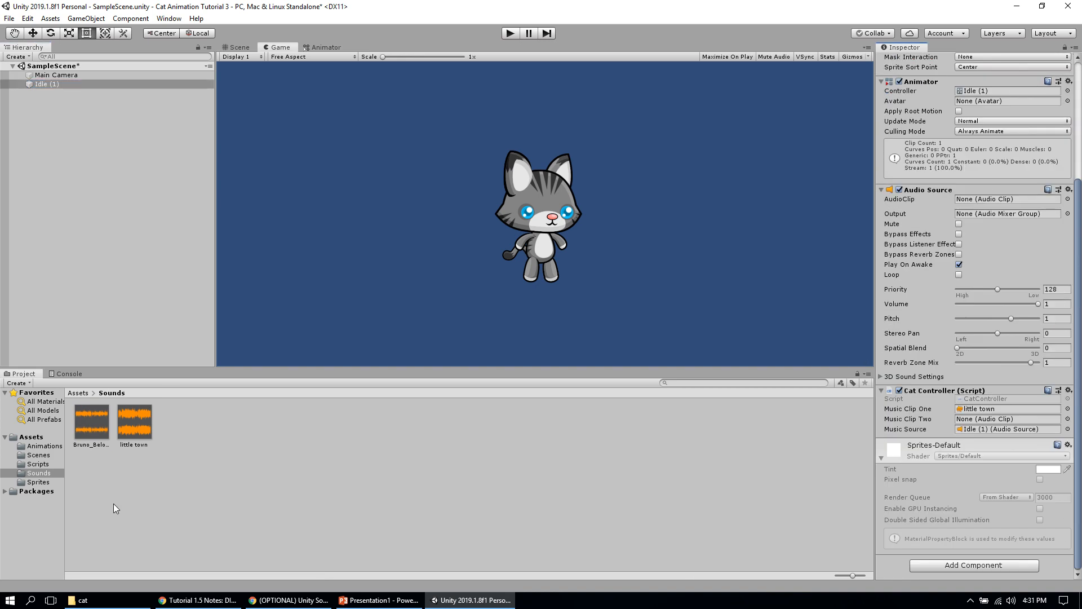
{"action": "left_click_drag", "start_coordinate": [101, 424], "coordinate": [977, 420]}
Apply the Walk (1) through Walk (10) sprites to the Idle (1) cat object to create a new animation.
{"action": "left_click", "coordinate": [47, 484]}
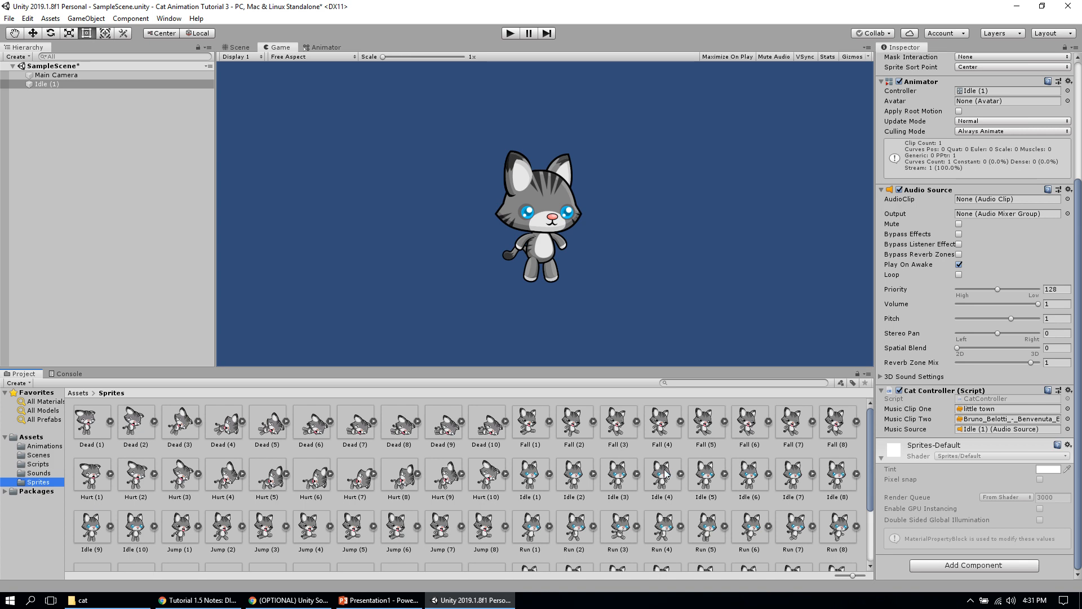
{"action": "left_click_drag", "start_coordinate": [871, 499], "coordinate": [873, 566]}
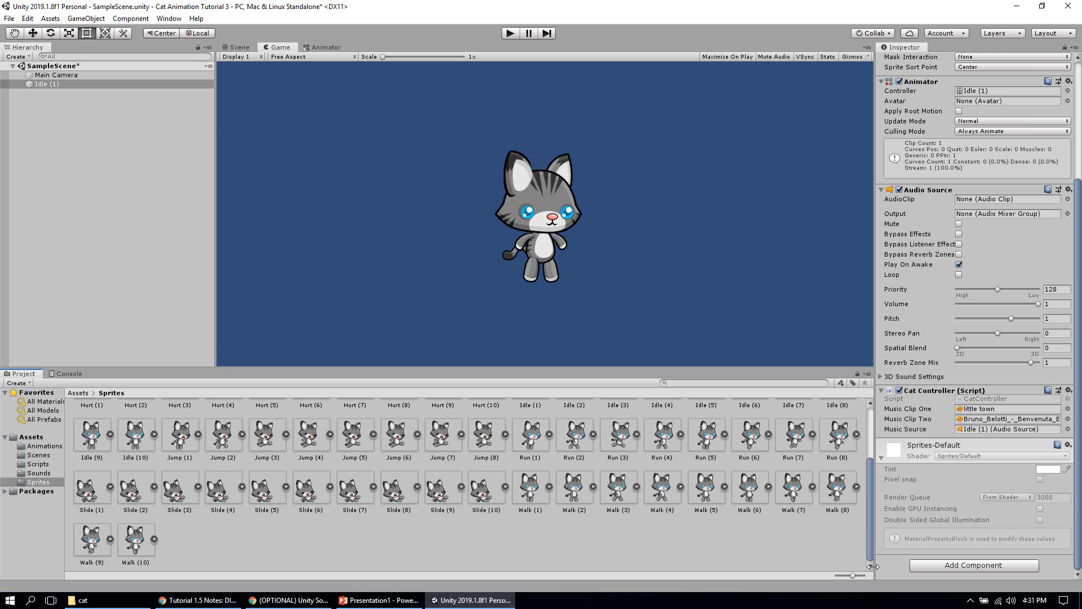
{"action": "left_click", "coordinate": [530, 486]}
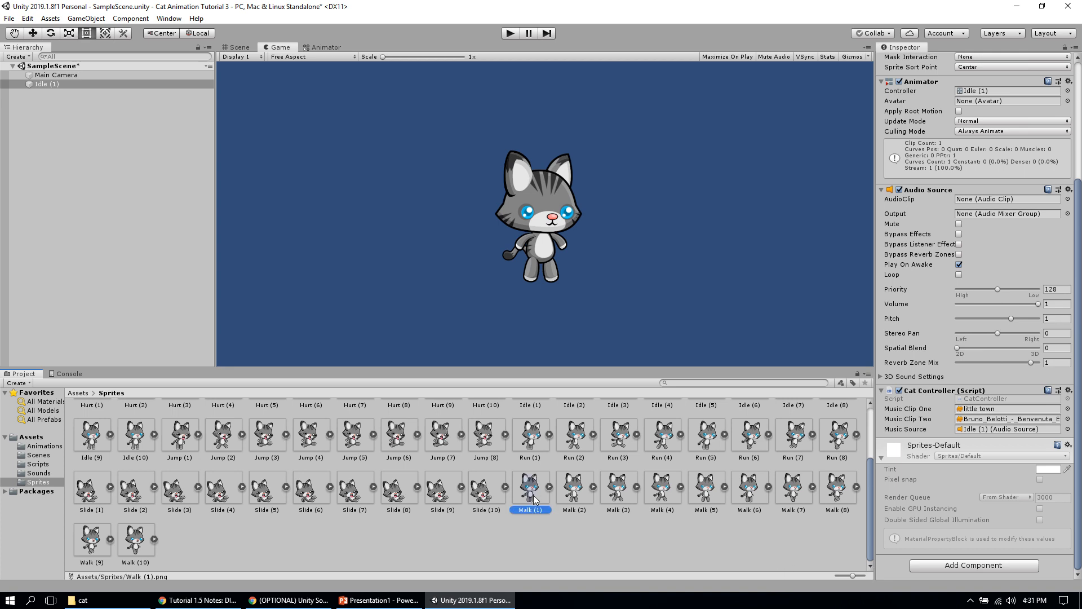
{"action": "left_click", "coordinate": [141, 549], "text": "shift"}
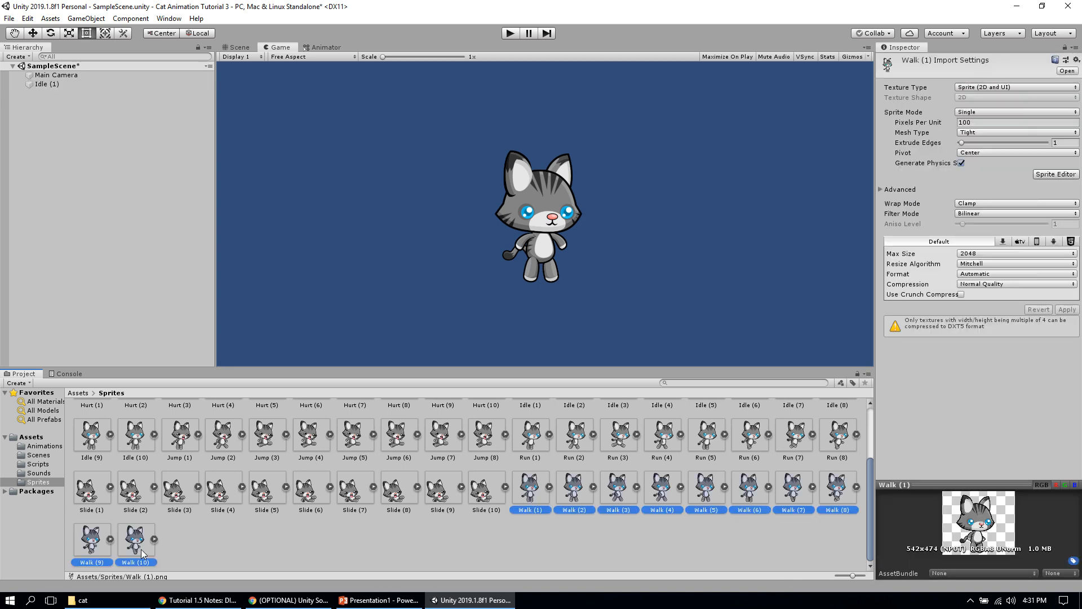
{"action": "left_click_drag", "start_coordinate": [141, 549], "coordinate": [45, 86]}
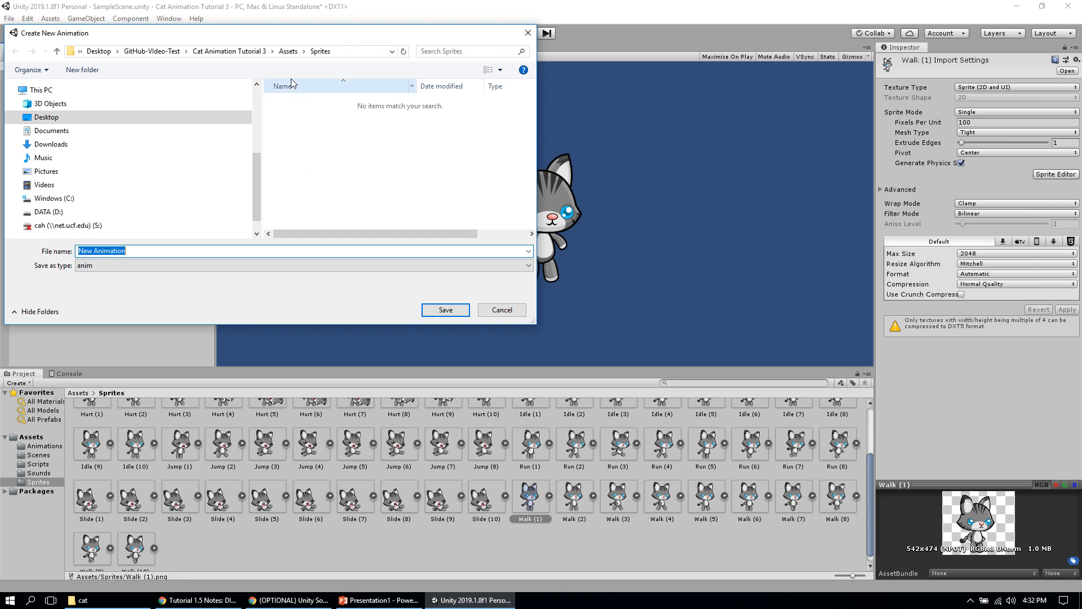
Save the new animation as Walk in the project's Animations folder.
{"action": "left_click", "coordinate": [288, 51]}
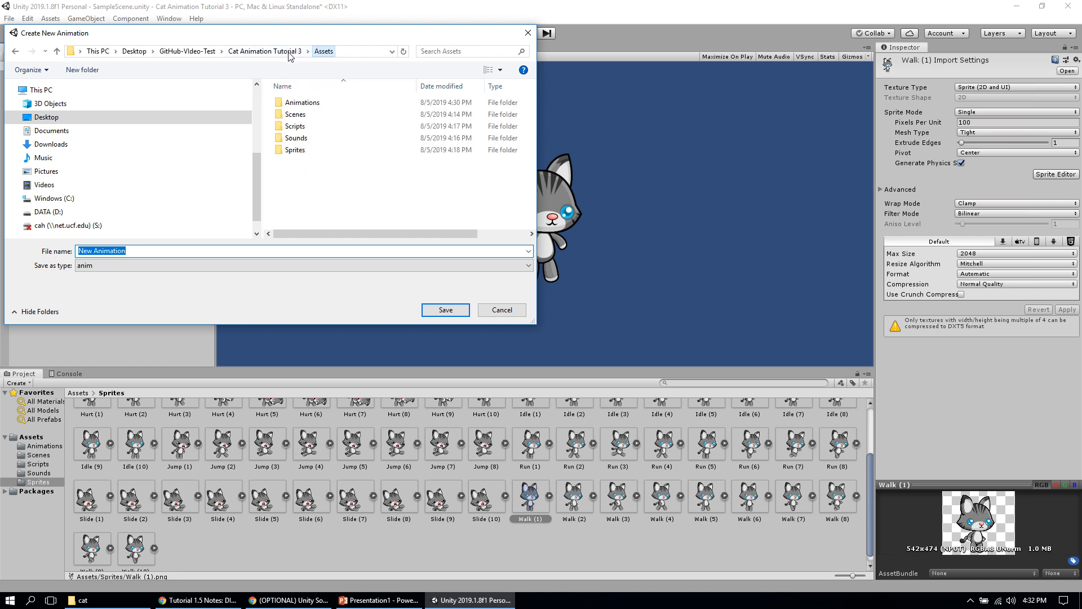
{"action": "left_click", "coordinate": [327, 104]}
{"action": "double_click", "coordinate": [328, 105]}
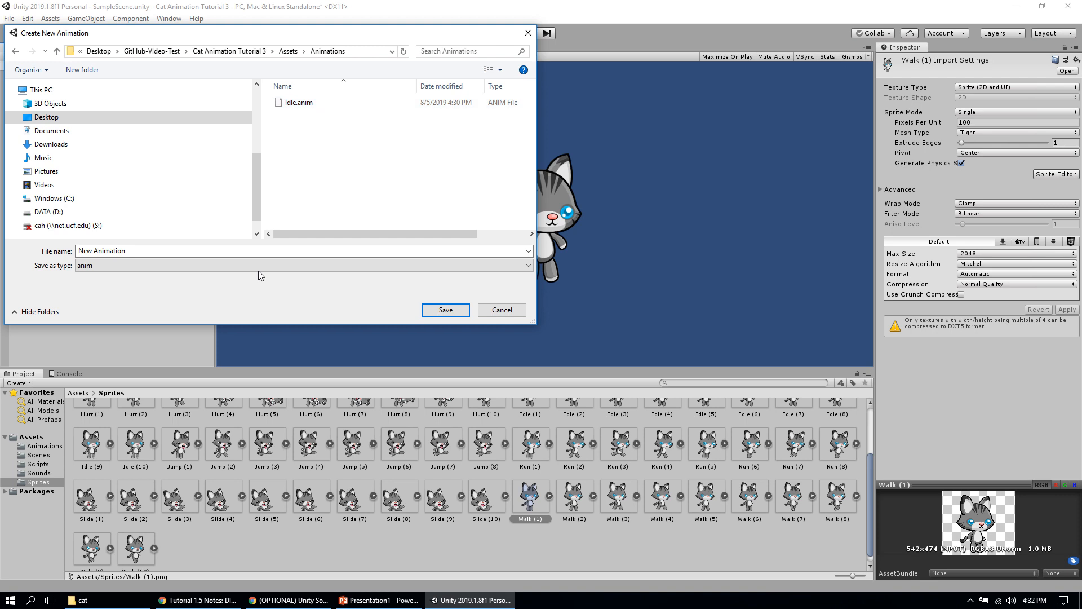
{"action": "left_click", "coordinate": [178, 251]}
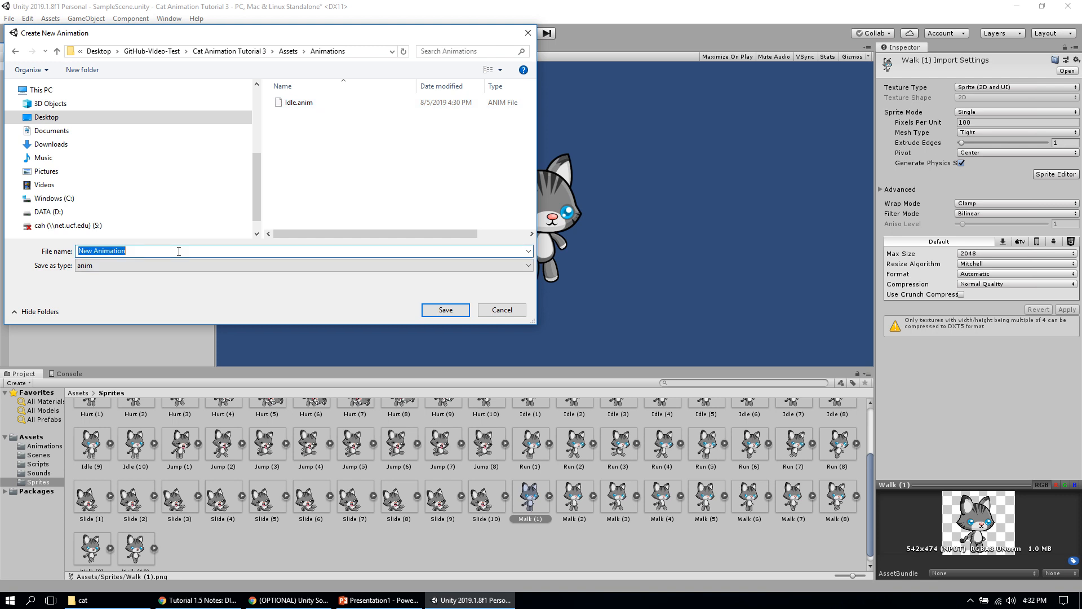
{"action": "type", "text": "Walk"}
{"action": "key", "text": "Return"}
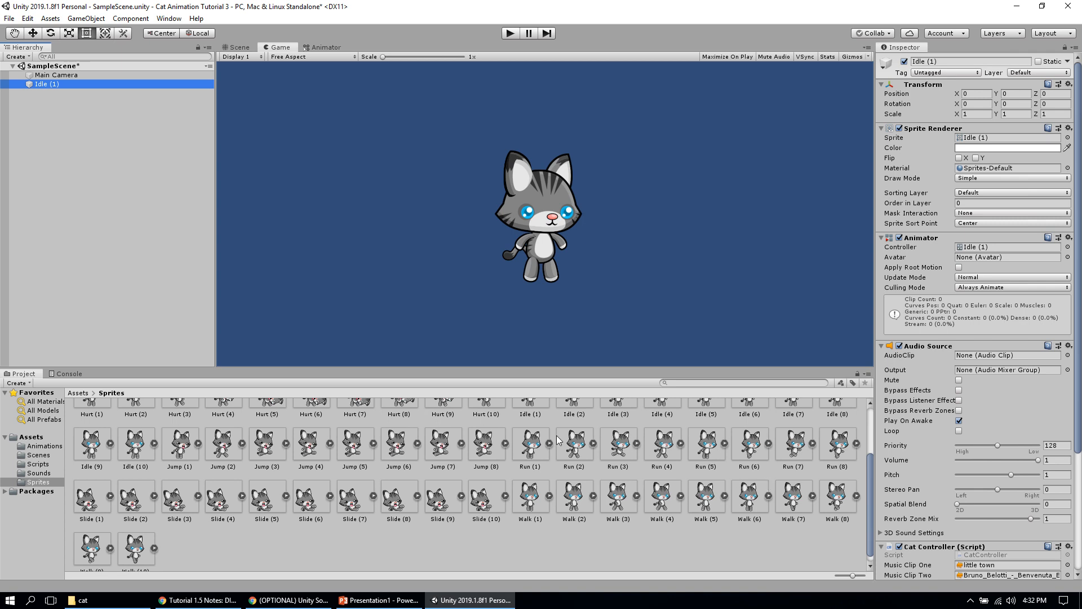
Create an animation on Idle (1) from sprites Run (1) through Run (8), saved as Run in the Animations folder.
{"action": "left_click", "coordinate": [536, 445]}
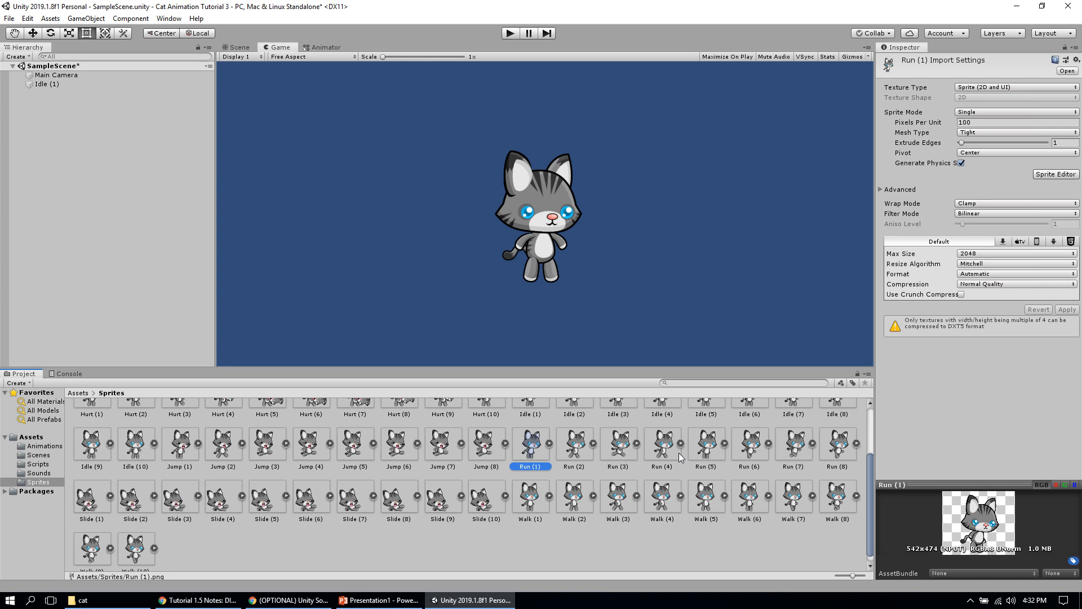
{"action": "left_click", "coordinate": [846, 444], "text": "shift"}
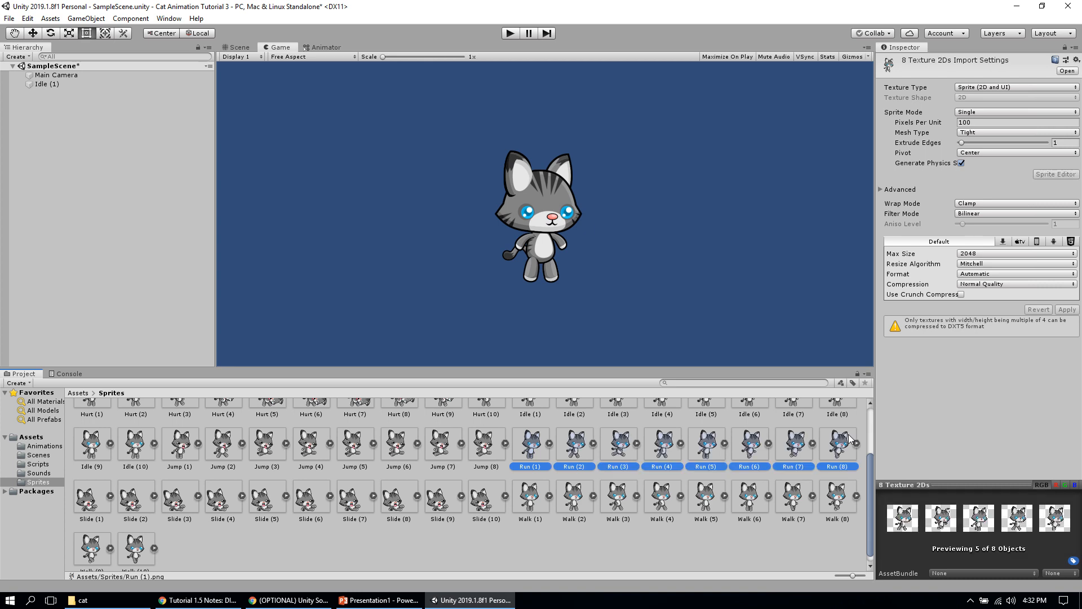
{"action": "left_click_drag", "start_coordinate": [850, 444], "coordinate": [73, 84]}
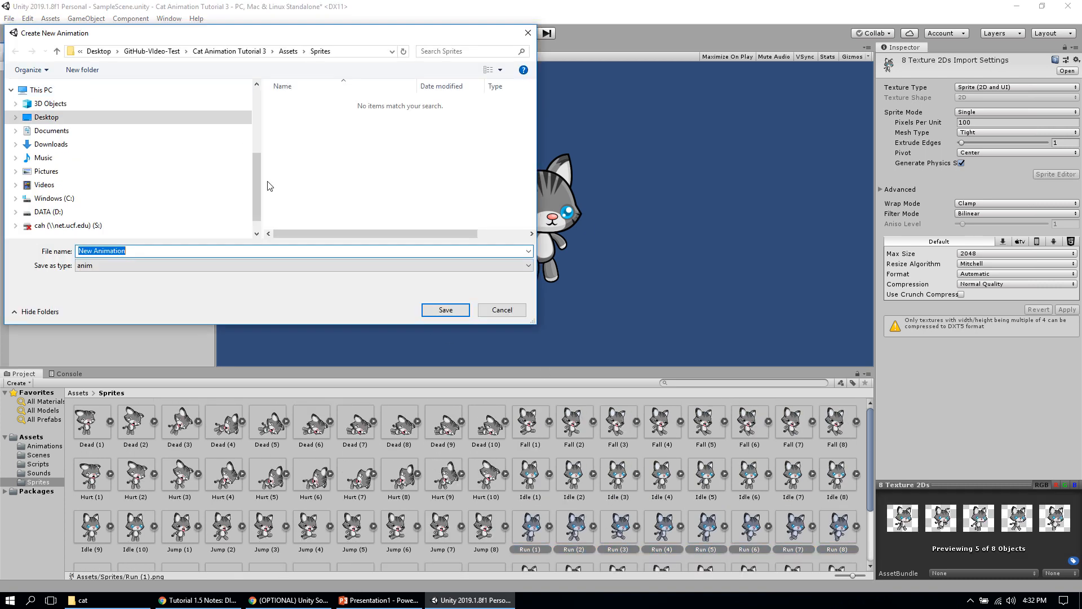
{"action": "left_click", "coordinate": [288, 51]}
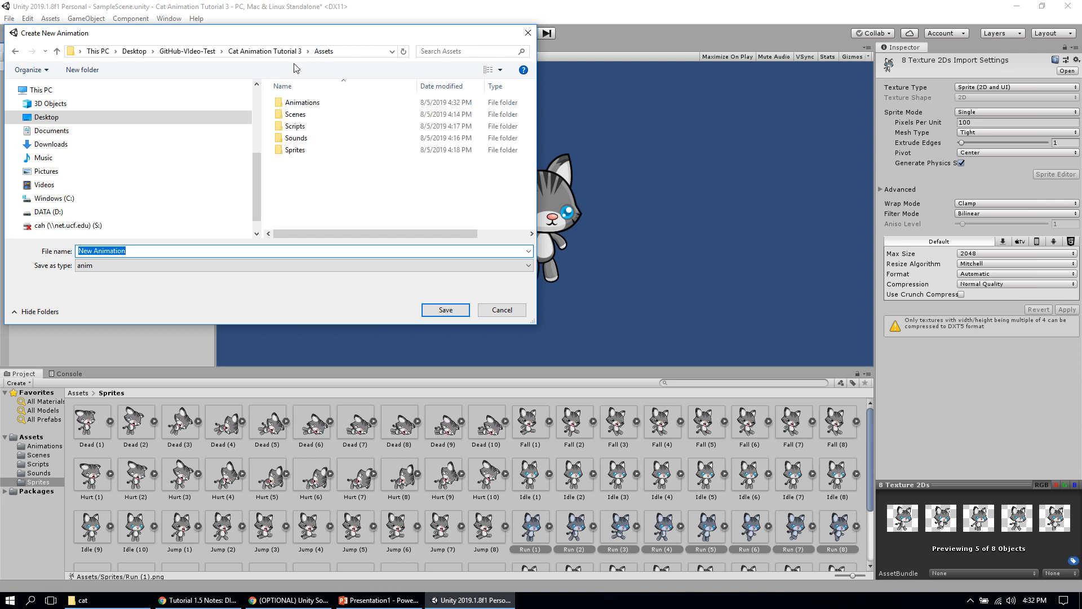
{"action": "left_click", "coordinate": [301, 102]}
{"action": "double_click", "coordinate": [301, 103]}
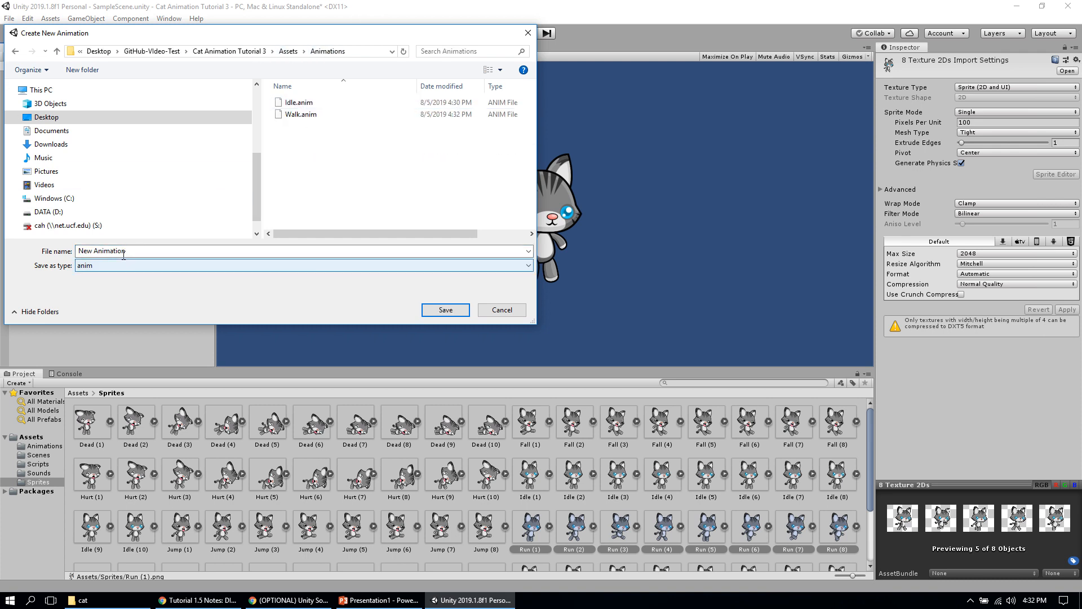
{"action": "type", "text": "Run"}
{"action": "key", "text": "Return"}
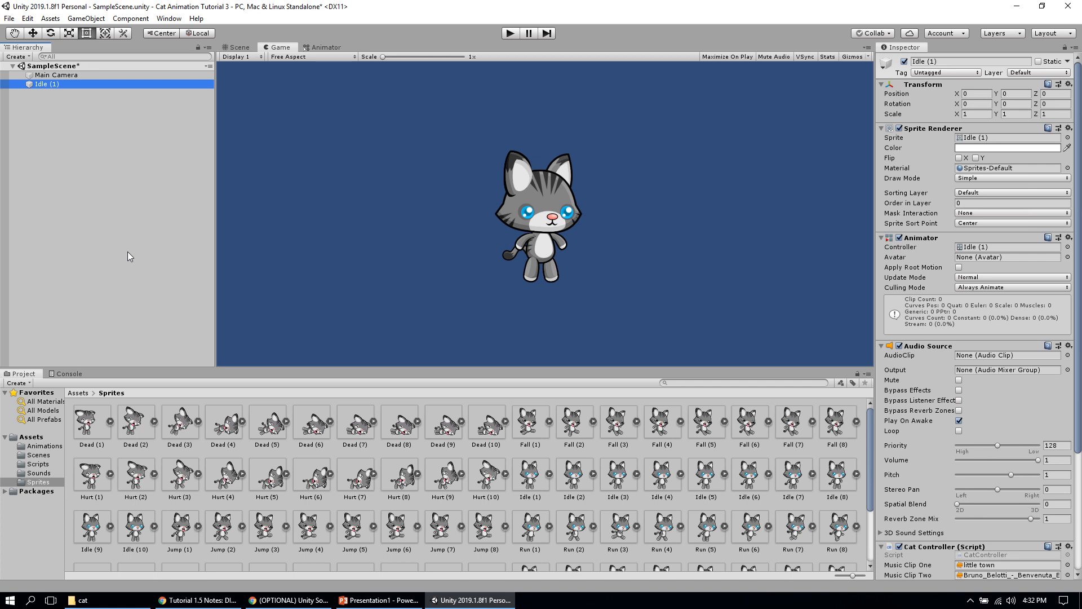
Open the Animator window showing the cat's animation states.
{"action": "left_click", "coordinate": [316, 47]}
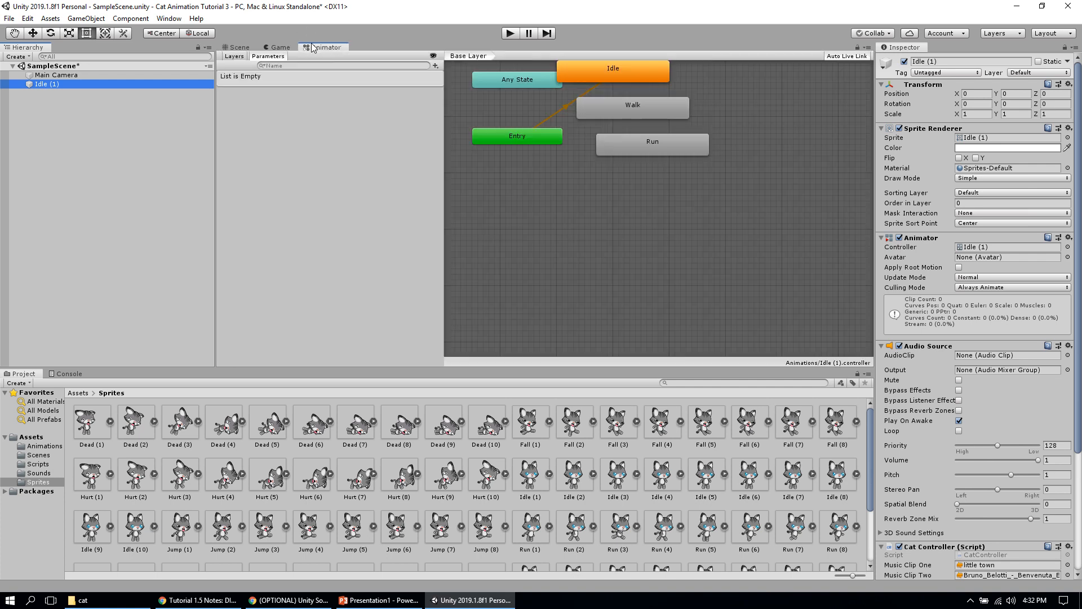
{"action": "left_click", "coordinate": [170, 18]}
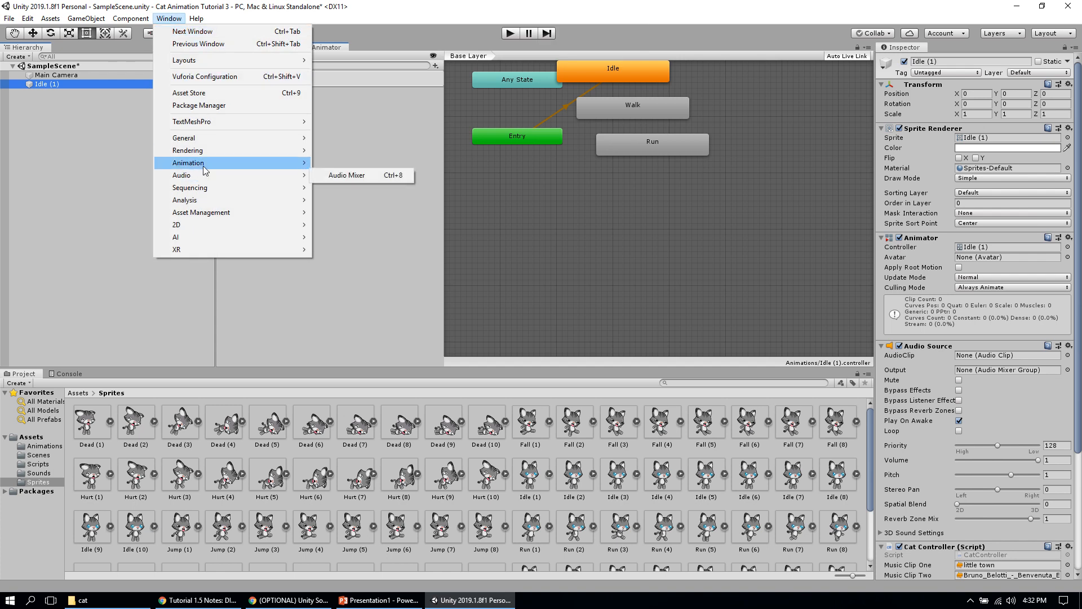
{"action": "mouse_move", "coordinate": [205, 164]}
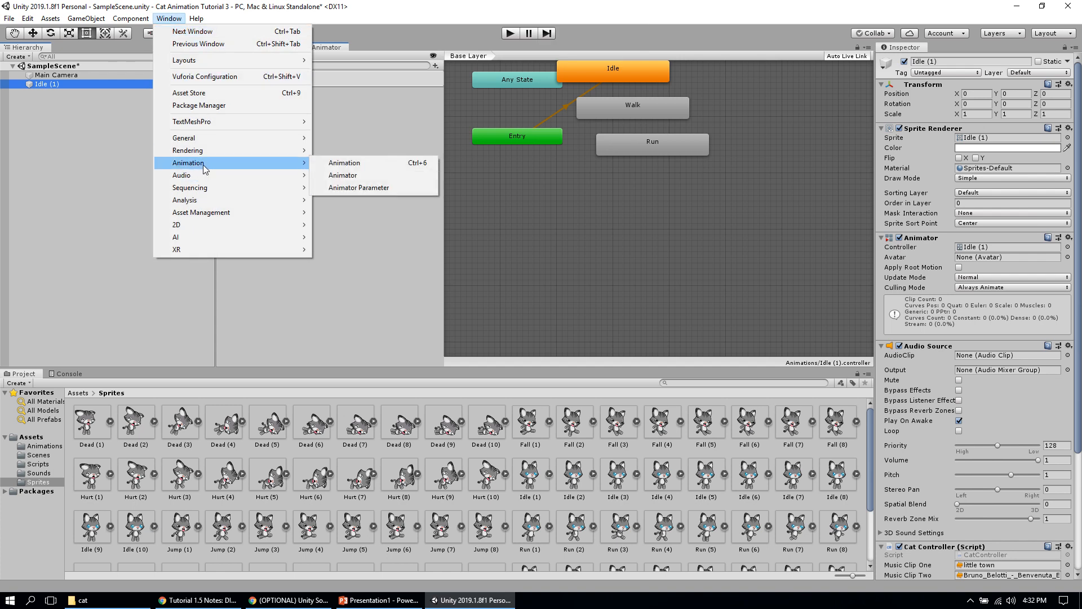
{"action": "left_click", "coordinate": [354, 180]}
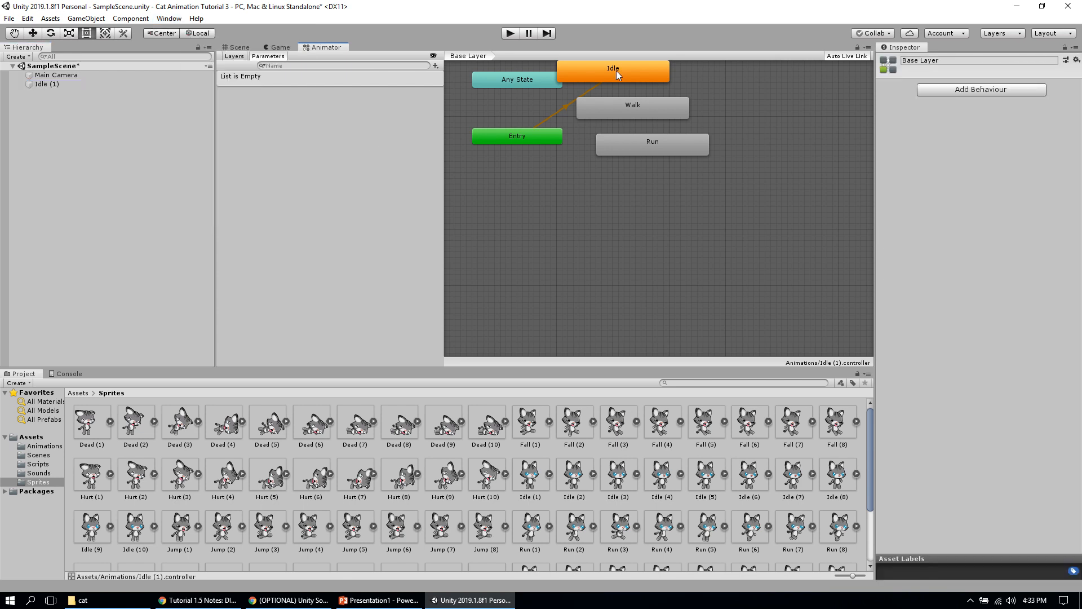
Spread out the animation states, with Run above Idle and Walk to the right of Run.
{"action": "left_click_drag", "start_coordinate": [618, 75], "coordinate": [647, 235]}
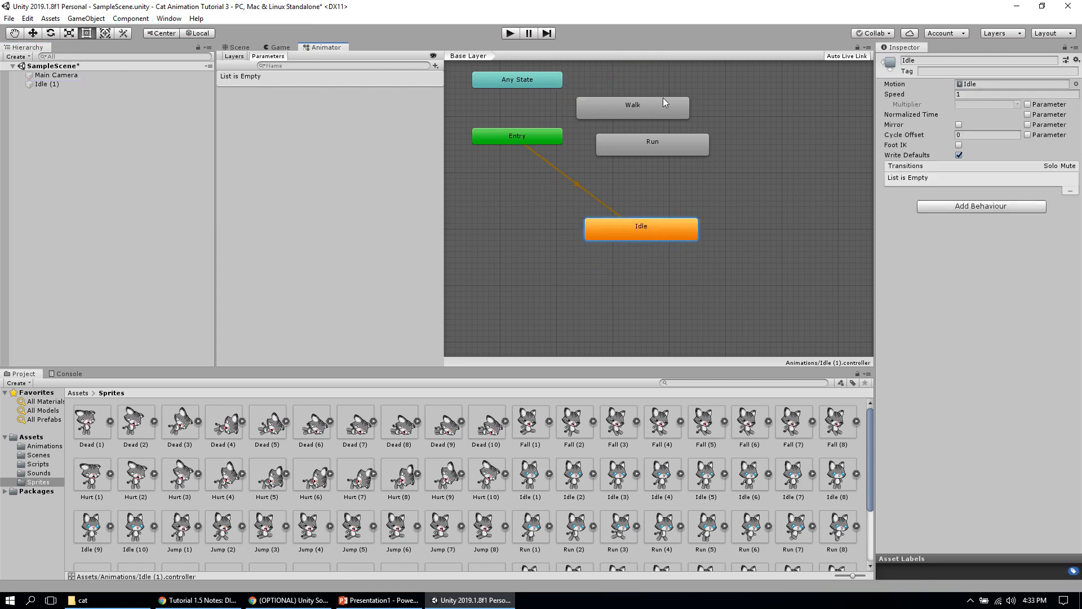
{"action": "left_click_drag", "start_coordinate": [663, 102], "coordinate": [811, 161]}
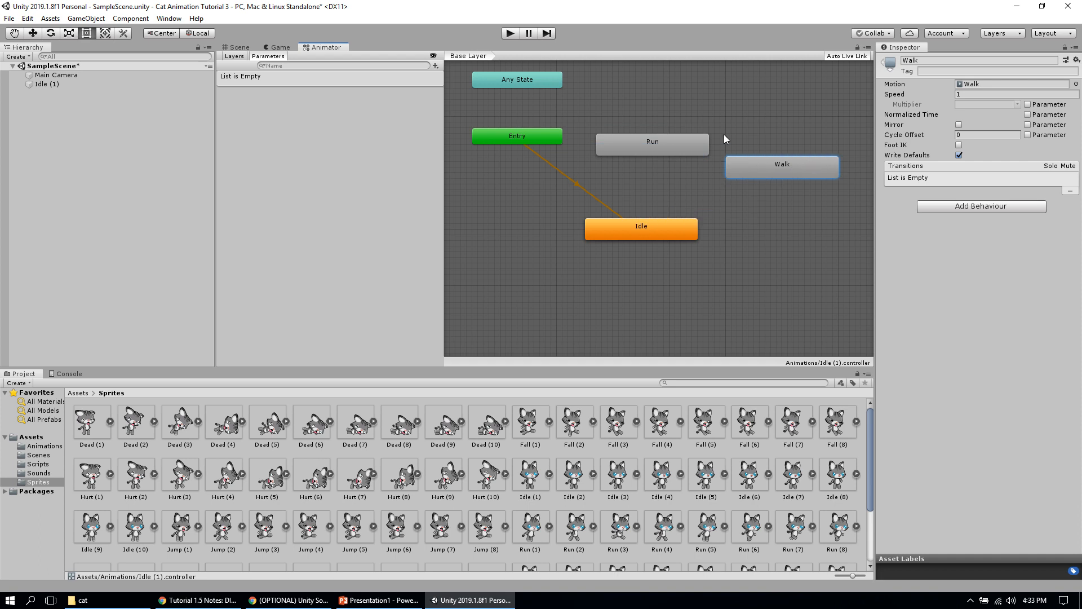
{"action": "left_click_drag", "start_coordinate": [683, 140], "coordinate": [682, 151]}
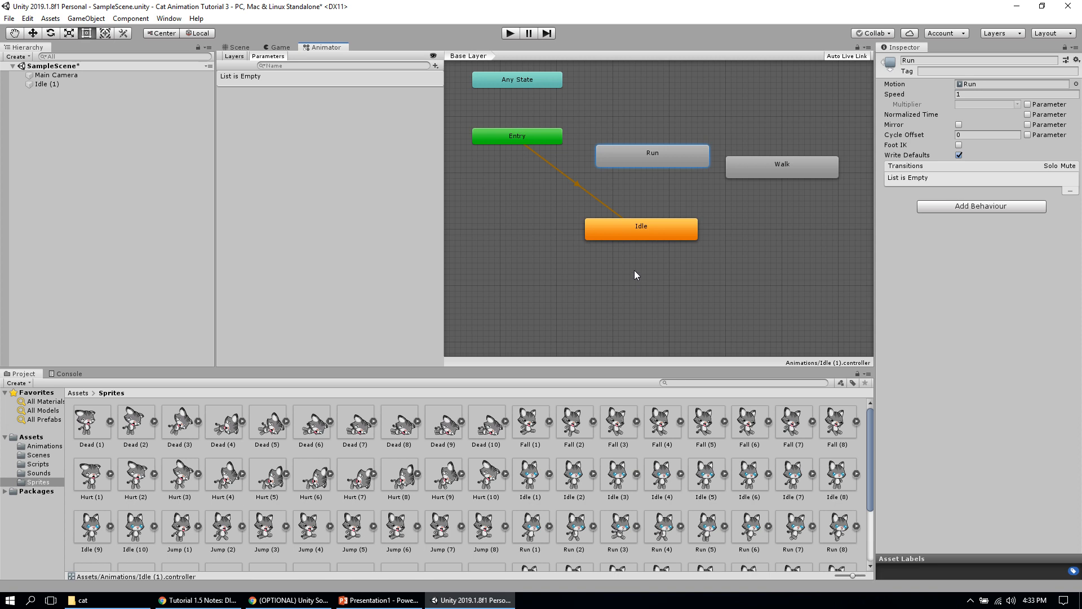
{"action": "left_click_drag", "start_coordinate": [790, 163], "coordinate": [812, 161]}
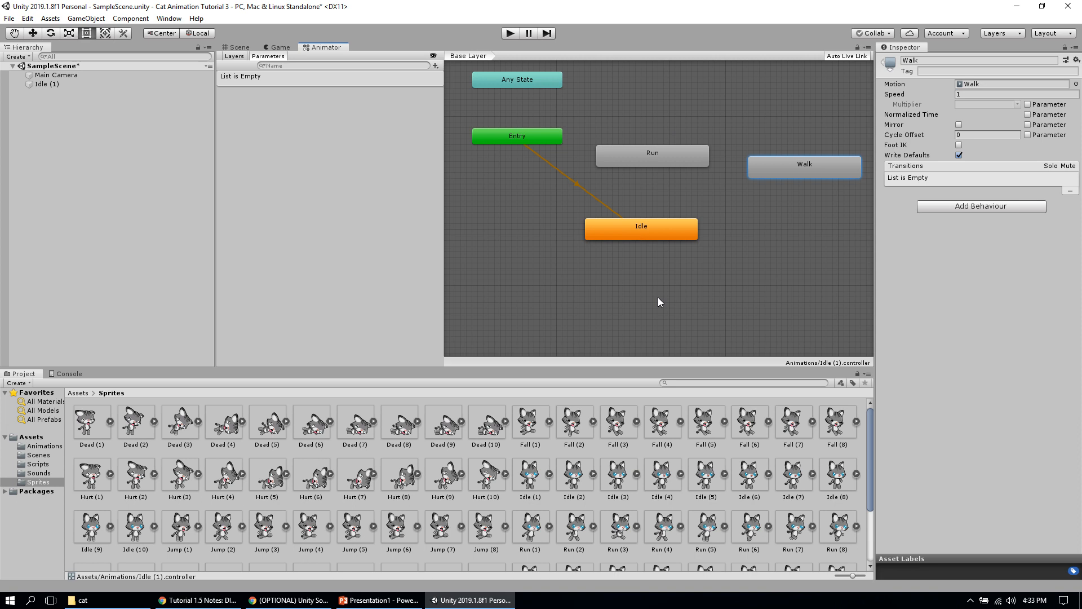
Make transitions in both directions between the Idle and Walk states.
{"action": "right_click", "coordinate": [681, 235]}
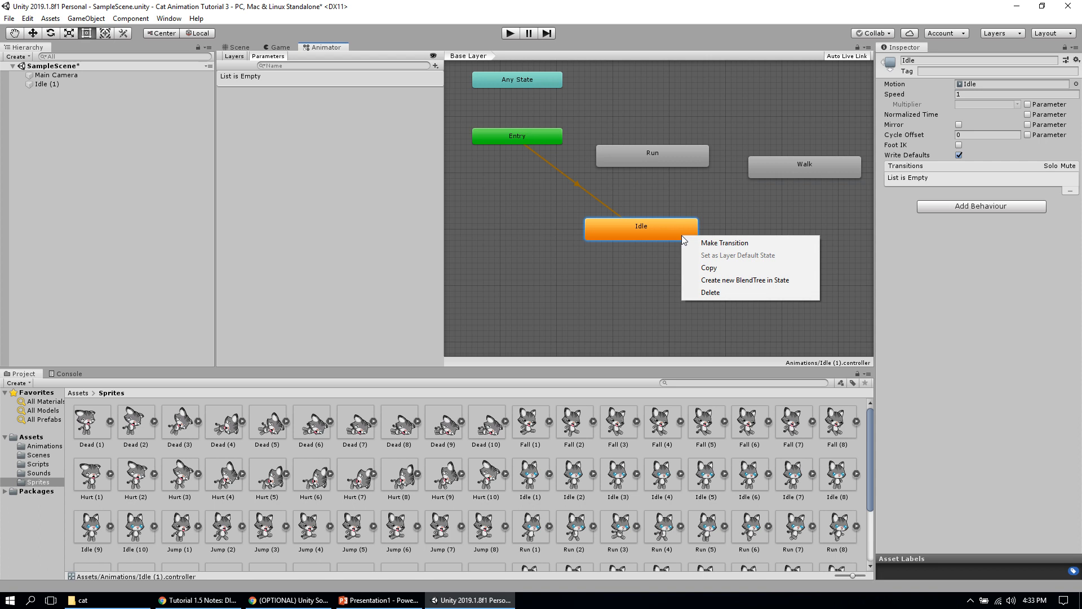
{"action": "left_click", "coordinate": [709, 243]}
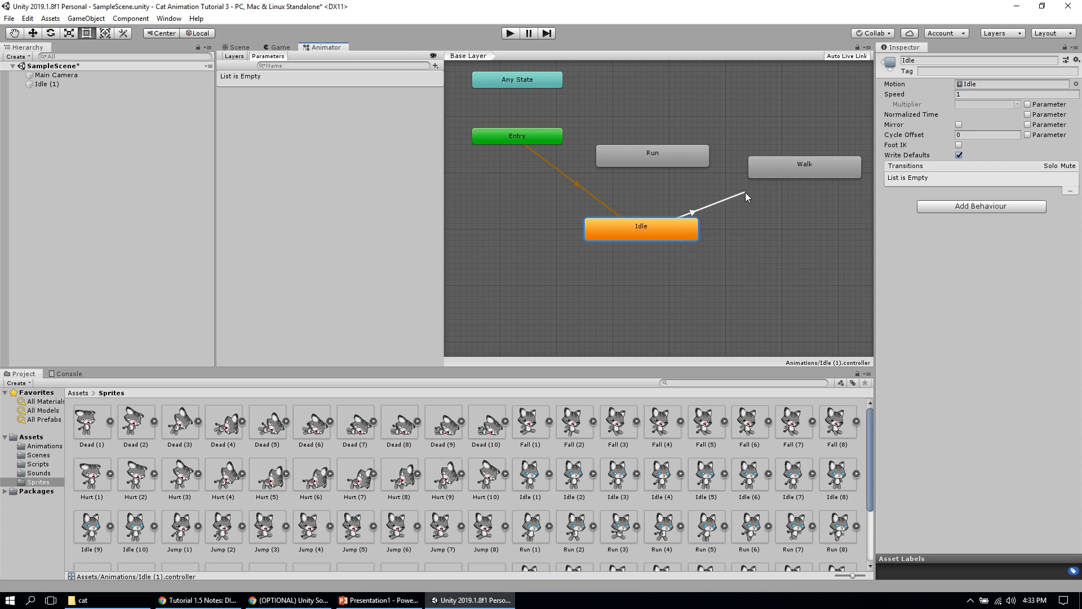
{"action": "left_click", "coordinate": [792, 177]}
{"action": "right_click", "coordinate": [769, 175]}
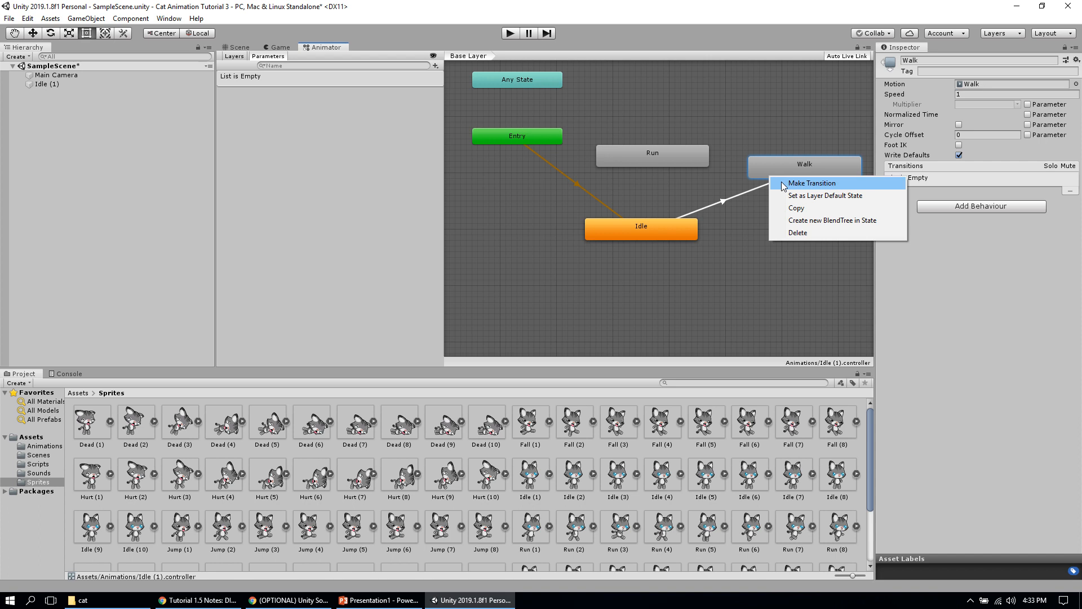
{"action": "left_click", "coordinate": [783, 183]}
{"action": "left_click", "coordinate": [657, 218]}
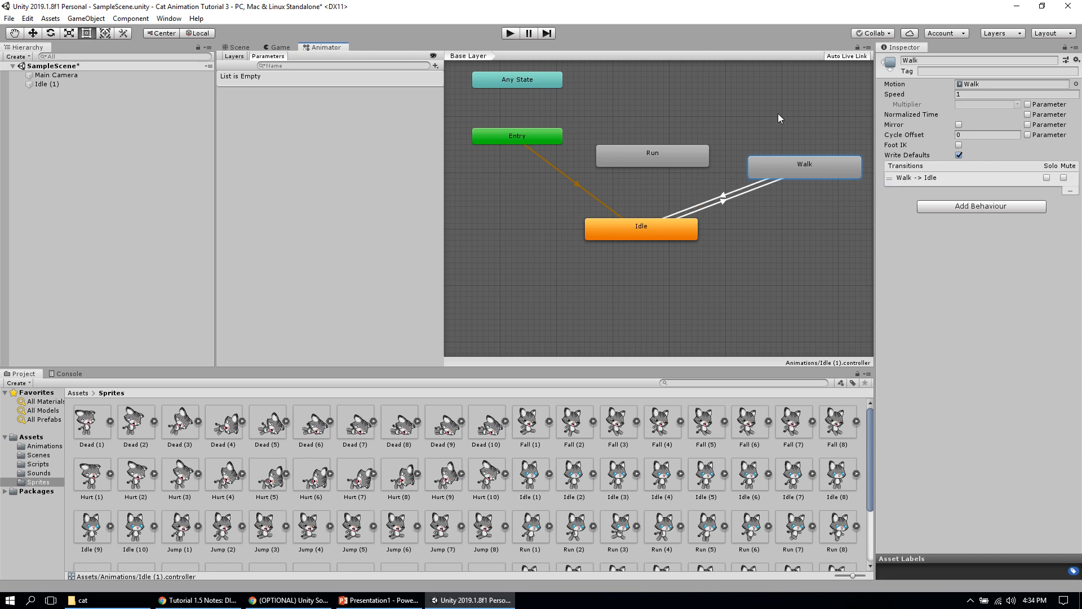
Make transitions in both directions between the Walk and Run states.
{"action": "right_click", "coordinate": [777, 165]}
{"action": "left_click", "coordinate": [806, 173]}
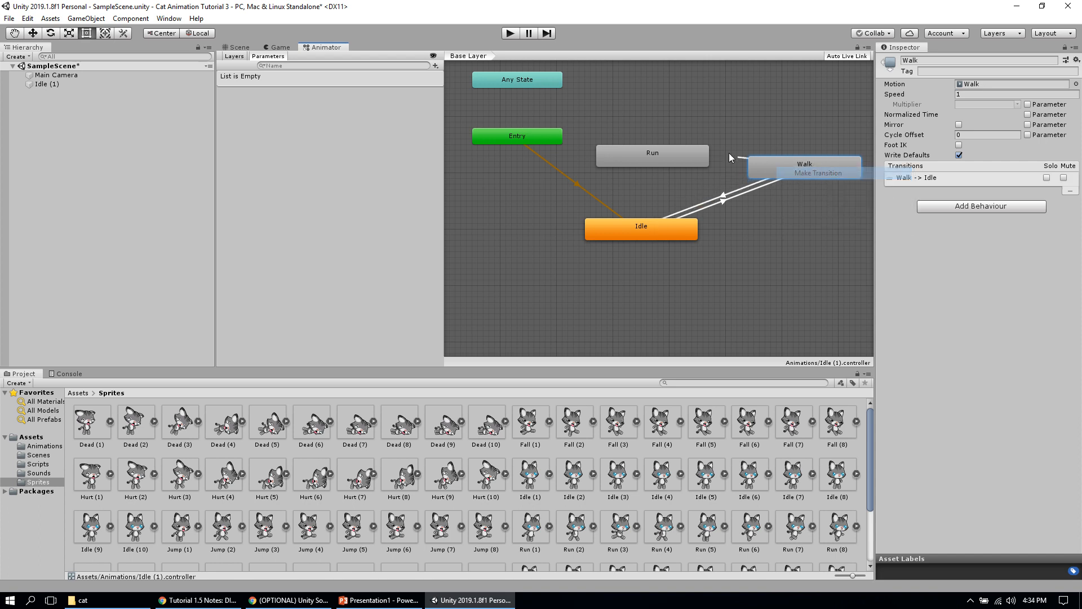
{"action": "left_click", "coordinate": [695, 153]}
{"action": "right_click", "coordinate": [697, 145]}
{"action": "left_click", "coordinate": [726, 153]}
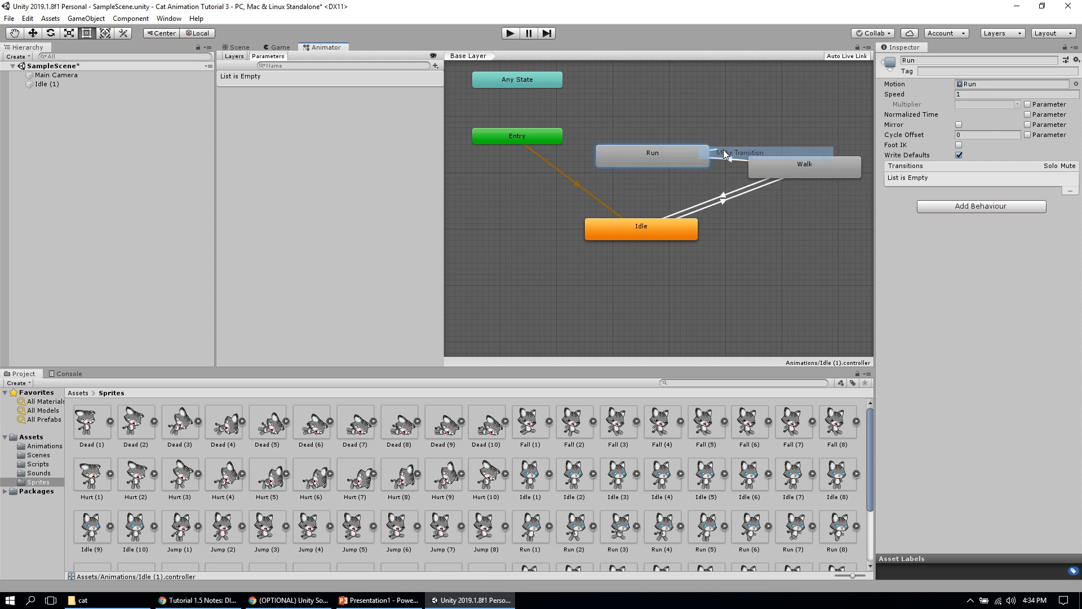
{"action": "left_click", "coordinate": [755, 160]}
Make a transition from the Run state to the Idle state.
{"action": "right_click", "coordinate": [657, 153]}
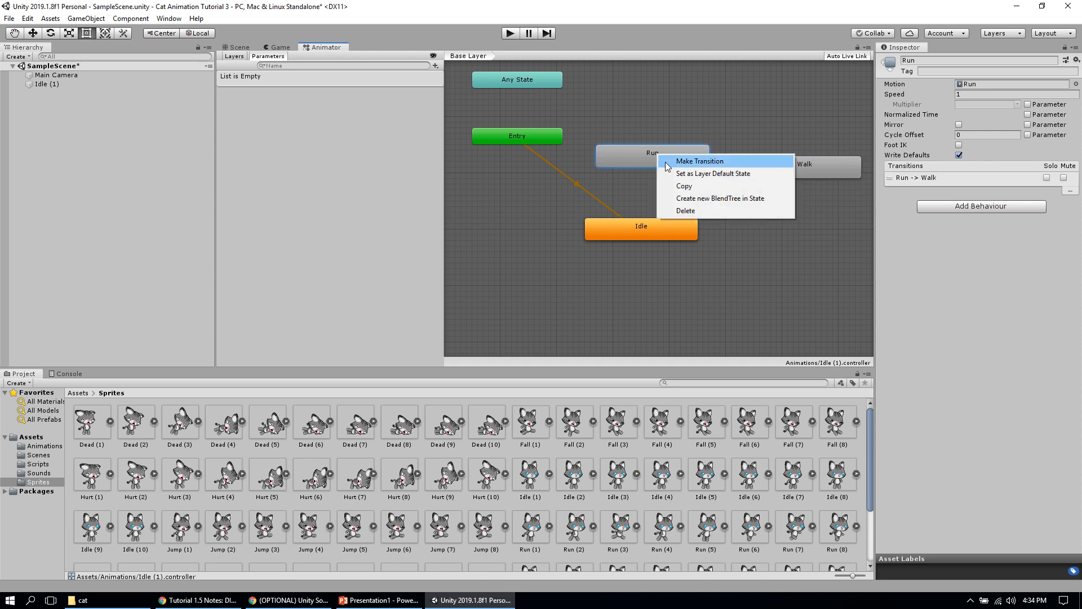
{"action": "left_click", "coordinate": [667, 164]}
{"action": "left_click", "coordinate": [639, 220]}
Make a transition from the Run state back to itself.
{"action": "right_click", "coordinate": [627, 158]}
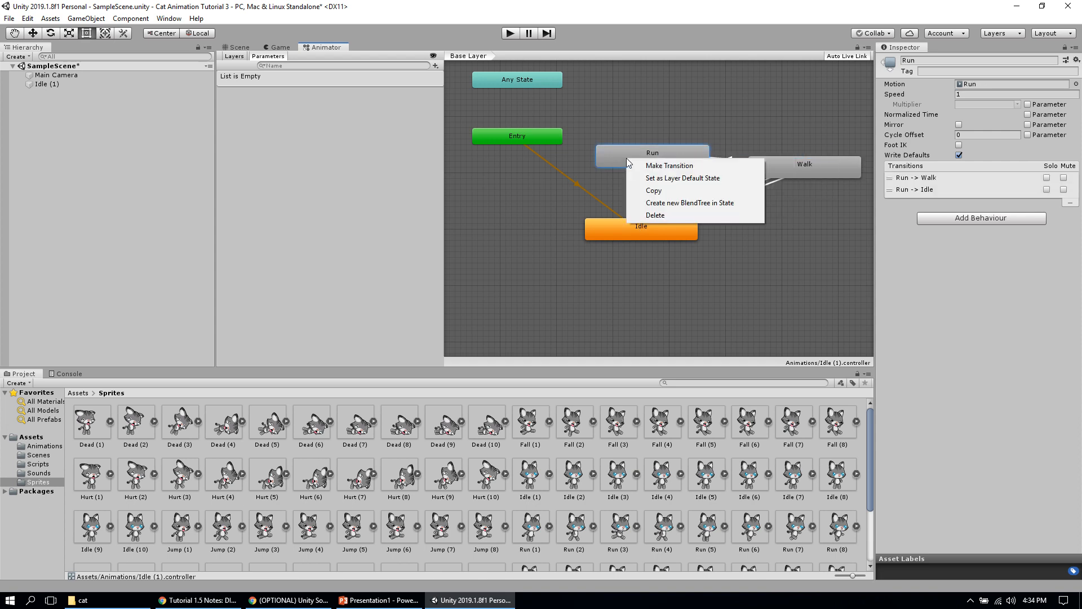
{"action": "left_click", "coordinate": [642, 165]}
{"action": "left_click", "coordinate": [631, 150]}
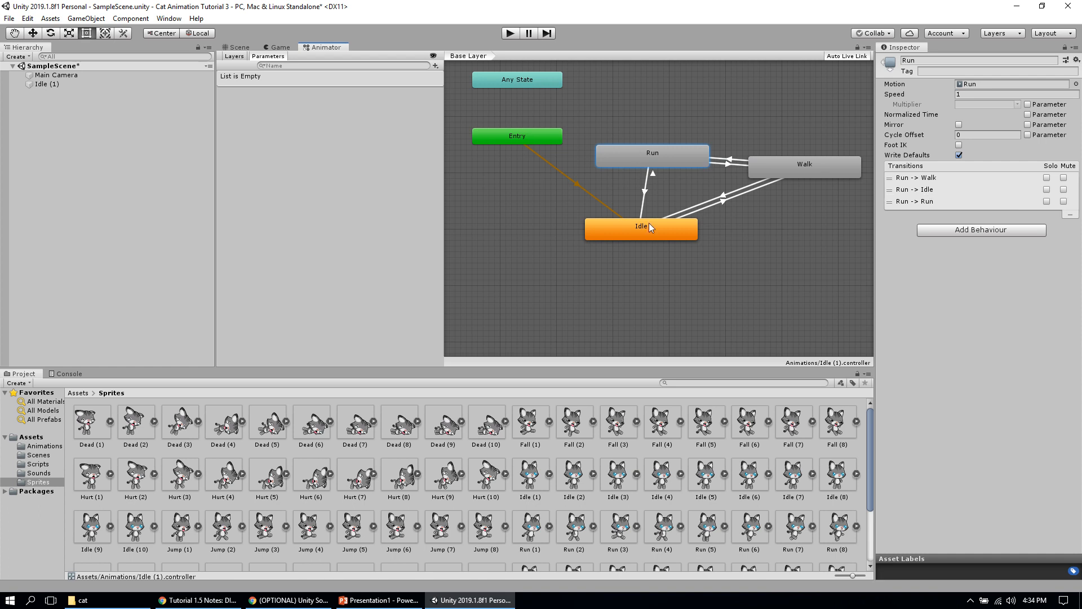
Make a transition from the Idle state to the Run state and select its arrow.
{"action": "left_click", "coordinate": [651, 227]}
{"action": "right_click", "coordinate": [653, 227]}
{"action": "left_click", "coordinate": [679, 232]}
{"action": "left_click", "coordinate": [654, 166]}
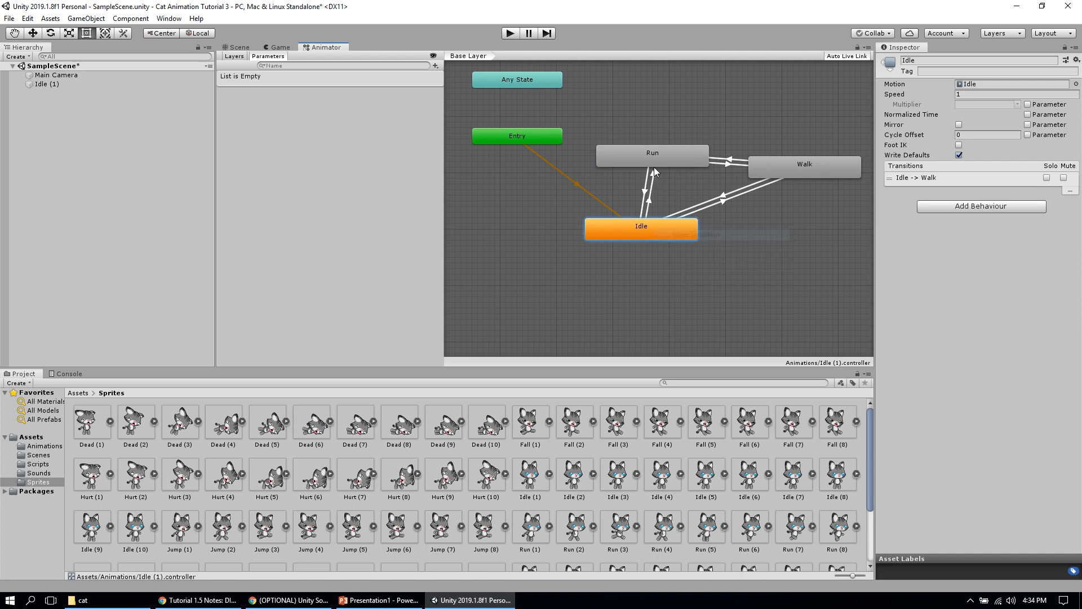
{"action": "left_click", "coordinate": [655, 174]}
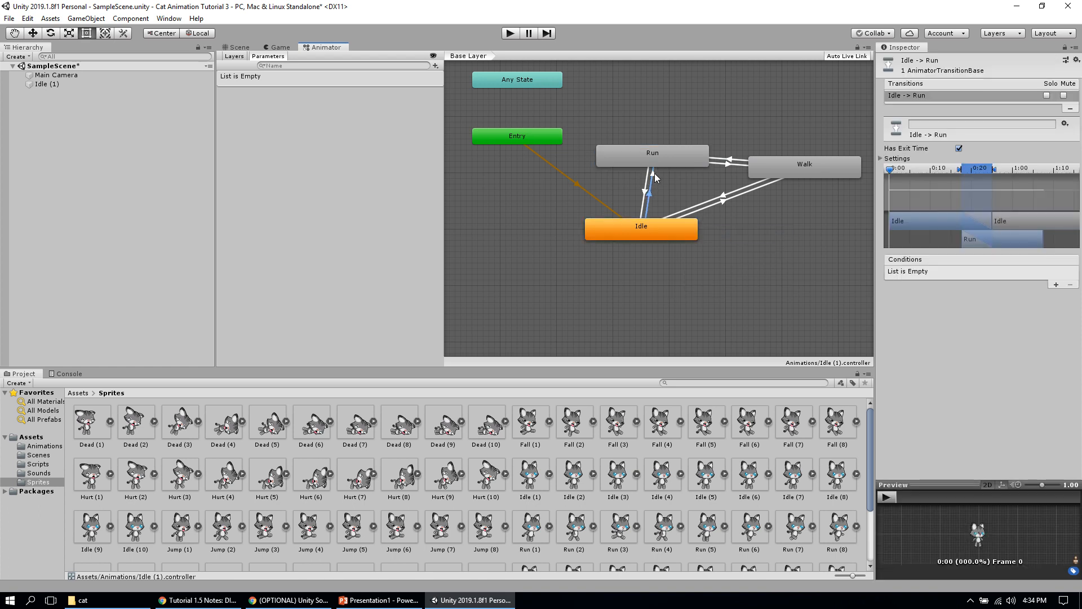
Undo the transition from Idle to Run.
{"action": "key", "text": "ctrl+z"}
{"action": "key", "text": "ctrl+z"}
{"action": "key", "text": "ctrl+z"}
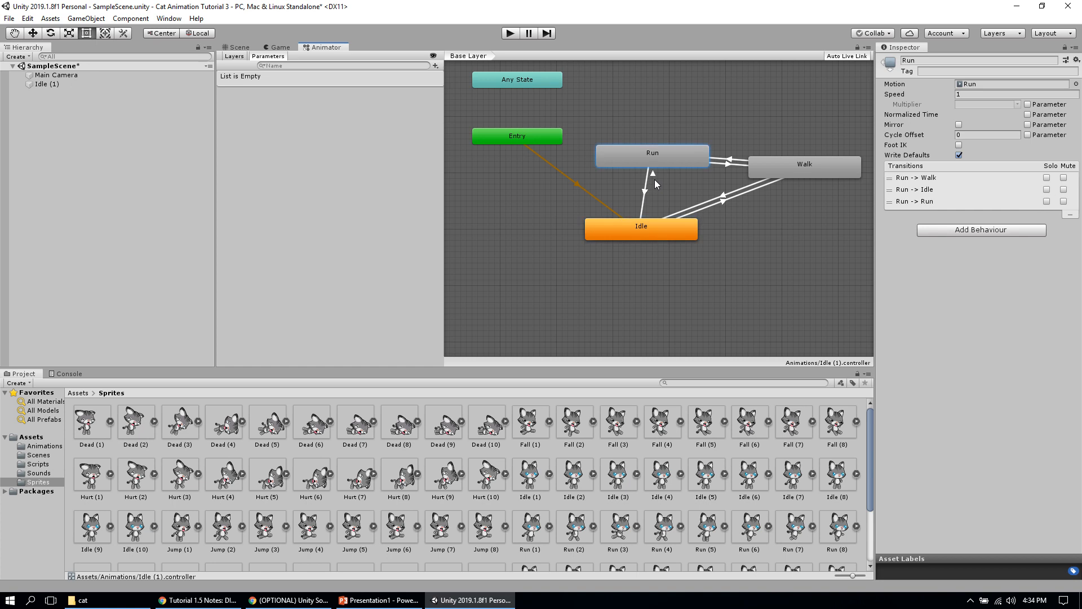
Undo the Run state's transition to itself and make a transition from the Idle state to the Run state.
{"action": "key", "text": "ctrl+z"}
{"action": "left_click", "coordinate": [656, 225]}
{"action": "right_click", "coordinate": [656, 227]}
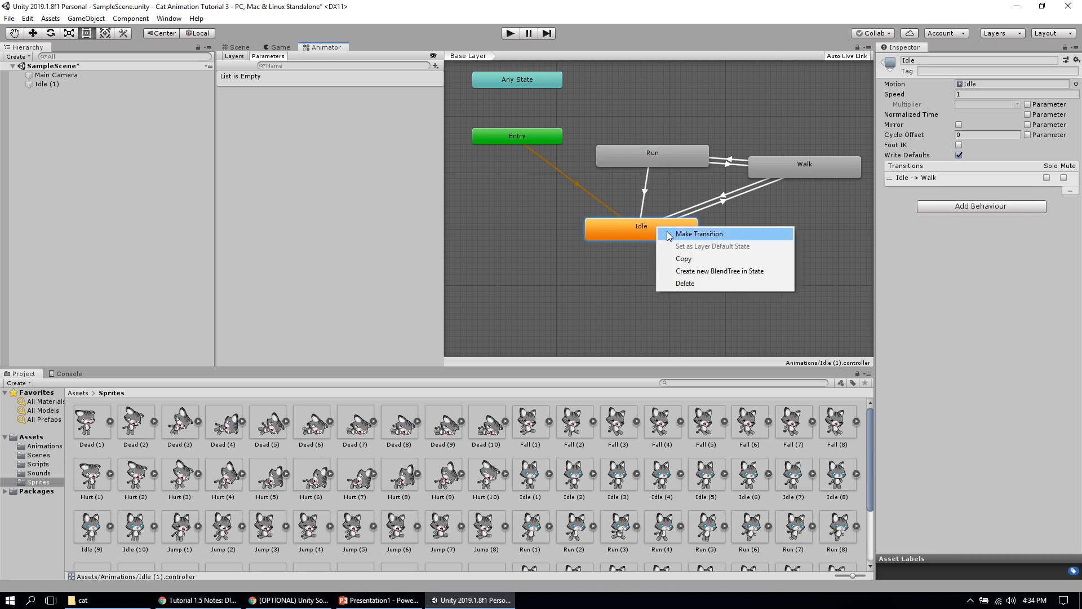
{"action": "left_click", "coordinate": [699, 234]}
{"action": "left_click", "coordinate": [671, 161]}
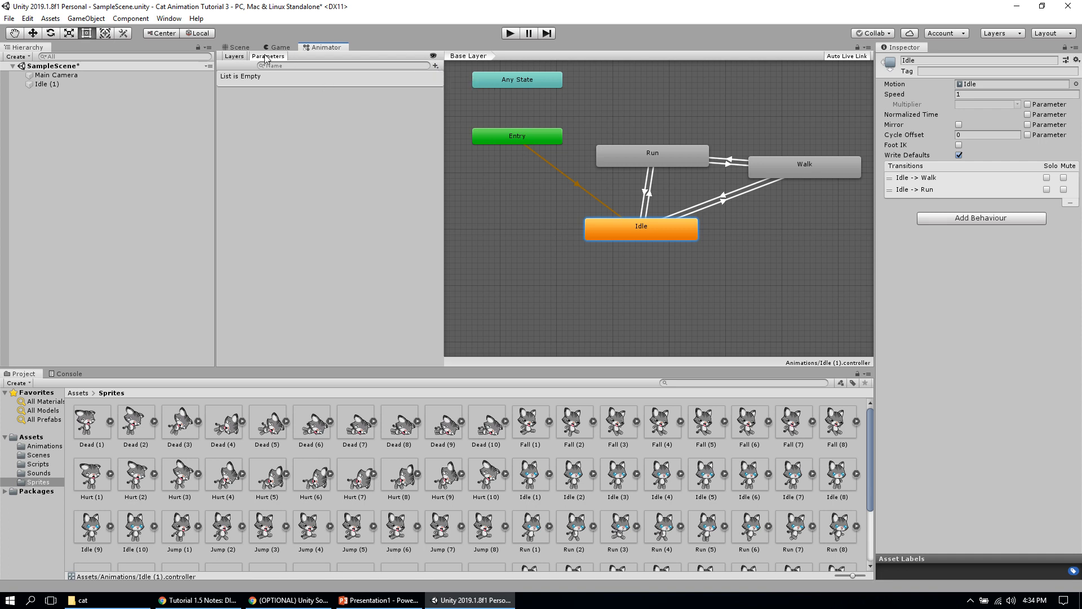
Add an Int parameter named State to the animator controller.
{"action": "left_click", "coordinate": [439, 71]}
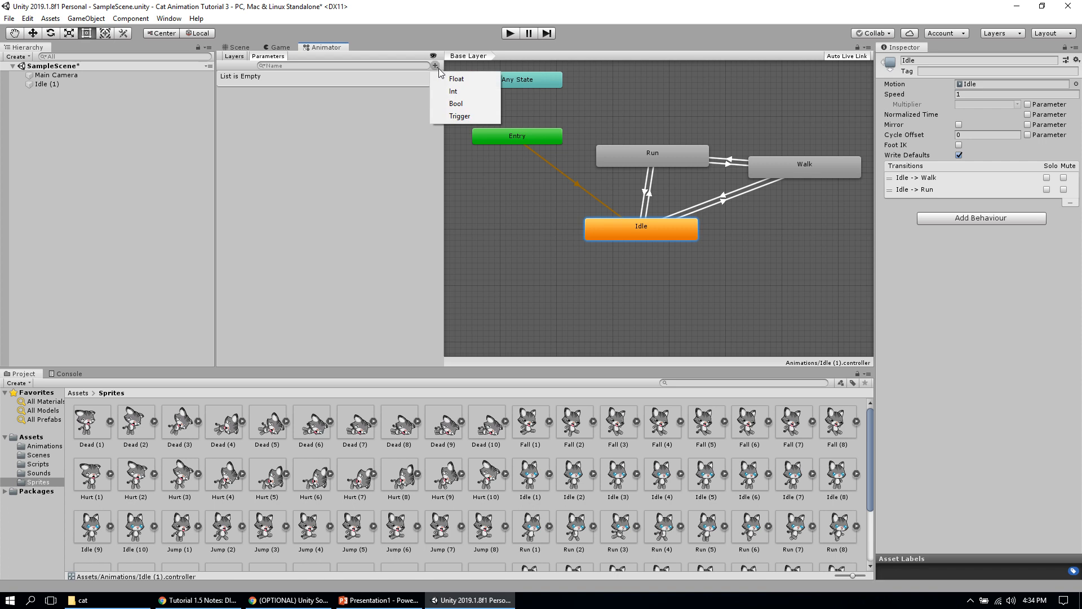
{"action": "left_click", "coordinate": [455, 91]}
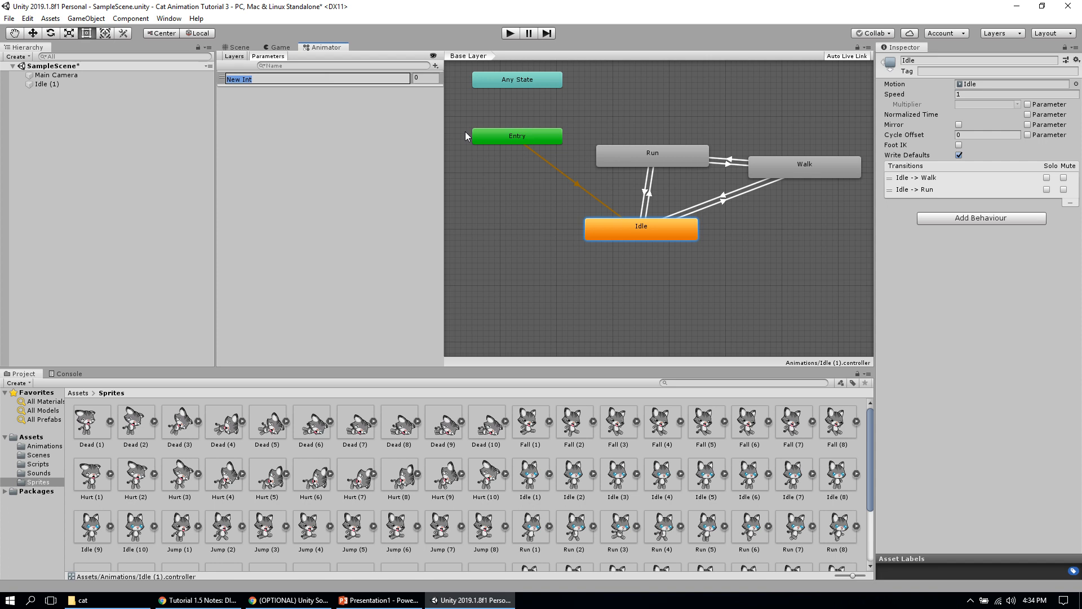
{"action": "type", "text": "State"}
{"action": "left_click", "coordinate": [387, 149]}
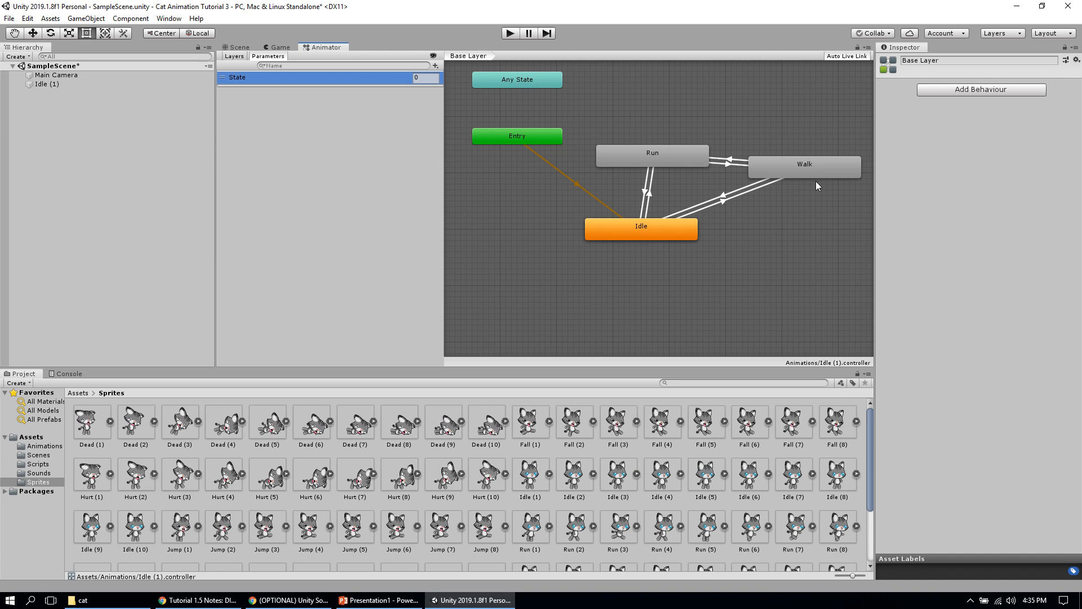
Give the Idle to Walk transition the condition State Equals 1 and turn off its exit time.
{"action": "left_click", "coordinate": [723, 203]}
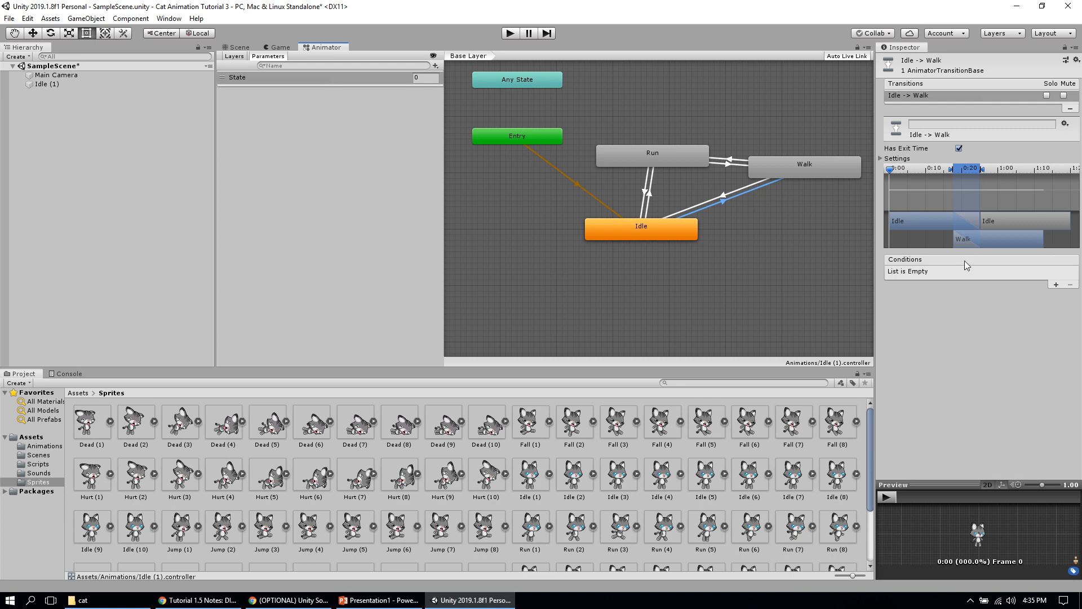
{"action": "left_click", "coordinate": [1055, 284]}
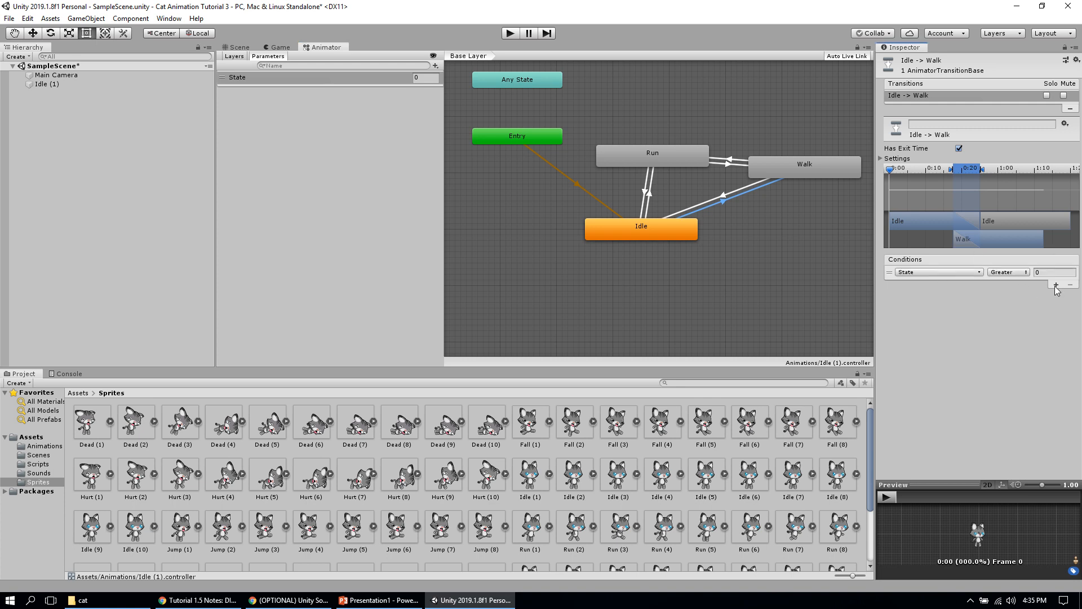
{"action": "left_click", "coordinate": [1019, 273]}
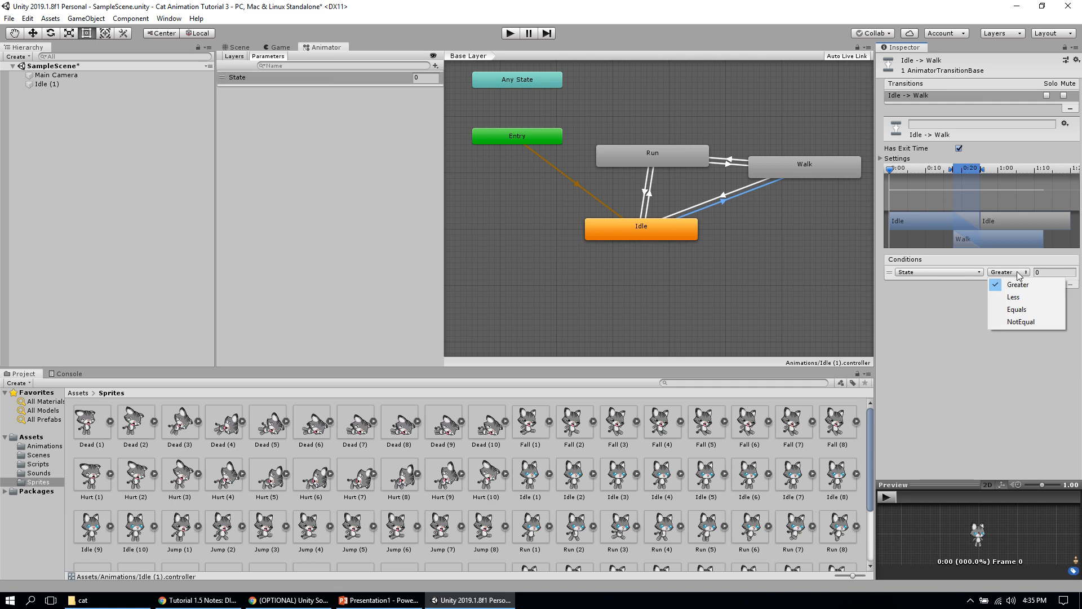
{"action": "left_click", "coordinate": [1017, 310]}
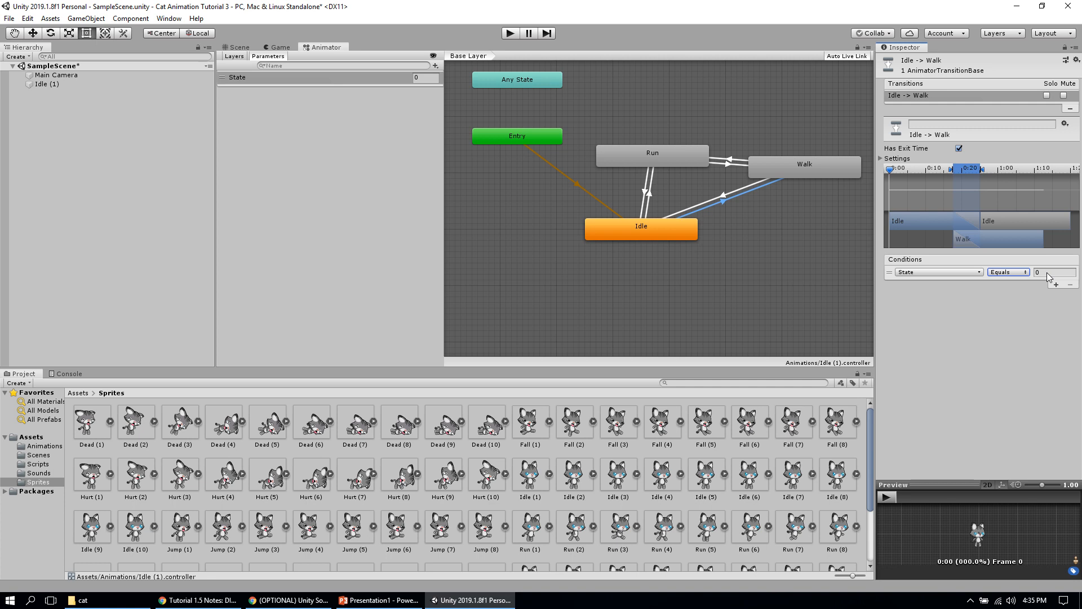
{"action": "left_click", "coordinate": [1047, 273]}
{"action": "type", "text": "1"}
{"action": "left_click", "coordinate": [989, 325]}
{"action": "left_click", "coordinate": [959, 148]}
Give the Walk to Idle transition the condition State Equals 0 and turn off its exit time.
{"action": "left_click", "coordinate": [722, 194]}
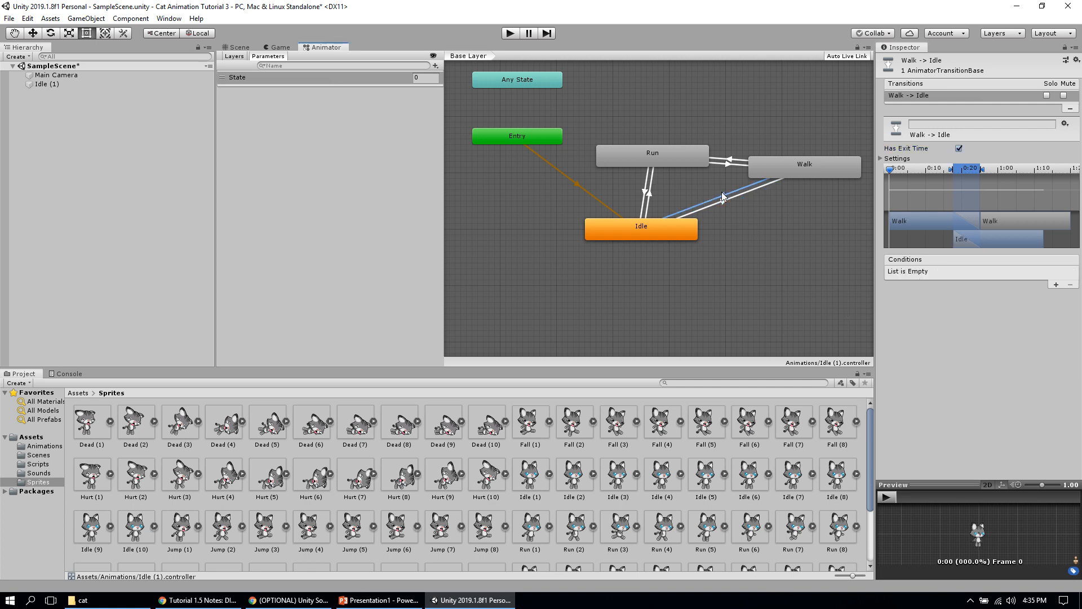
{"action": "left_click", "coordinate": [1056, 285]}
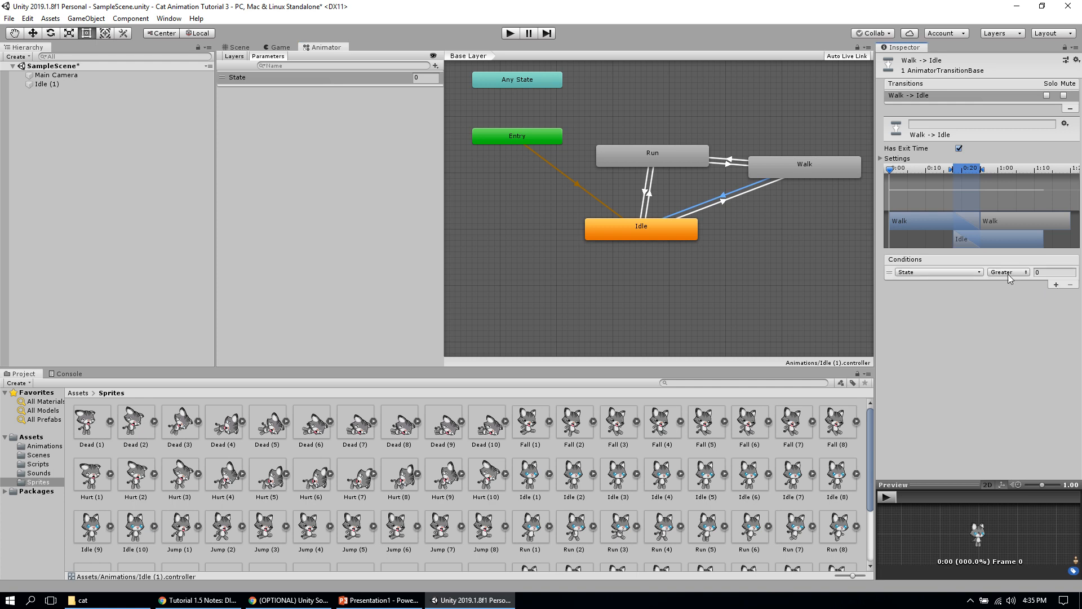
{"action": "left_click", "coordinate": [1008, 272]}
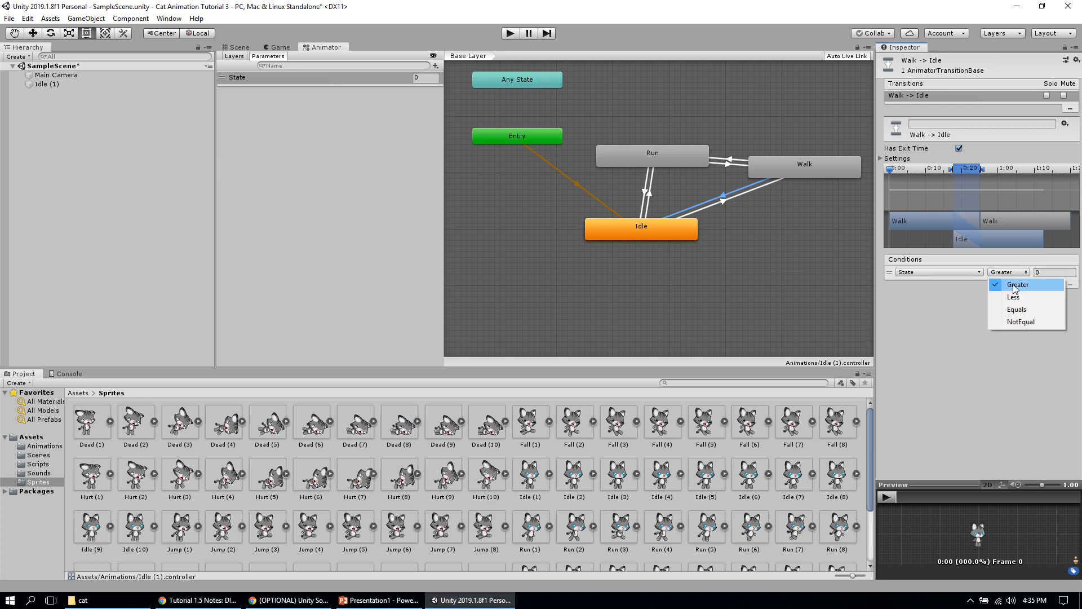
{"action": "left_click", "coordinate": [1018, 310]}
{"action": "left_click", "coordinate": [1045, 271]}
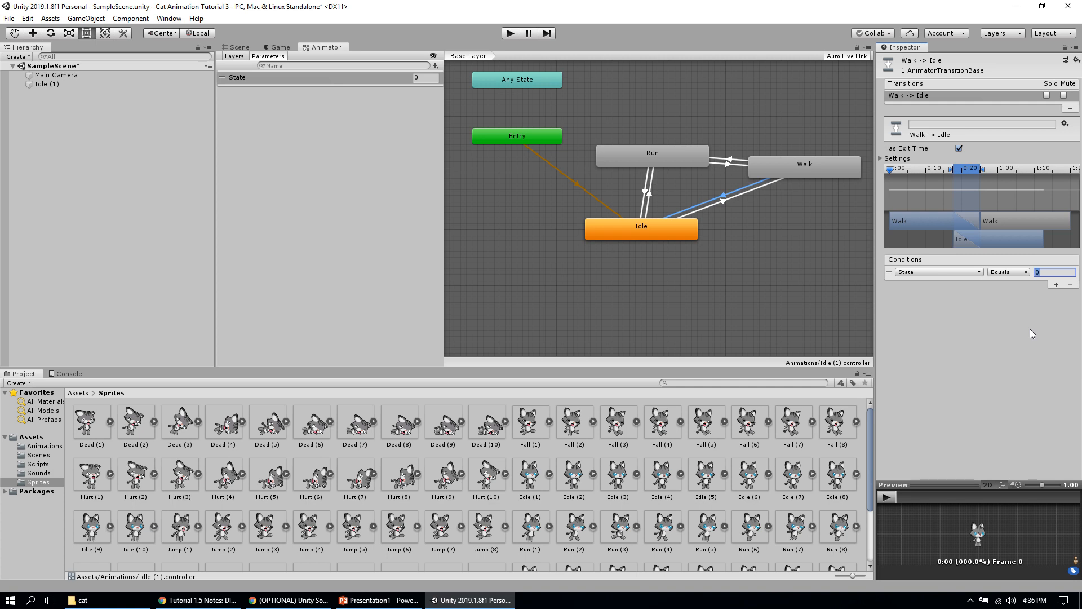
{"action": "left_click", "coordinate": [959, 148]}
Give the Walk to Run transition the condition State Equals 2 and turn off its exit time.
{"action": "left_click", "coordinate": [730, 160]}
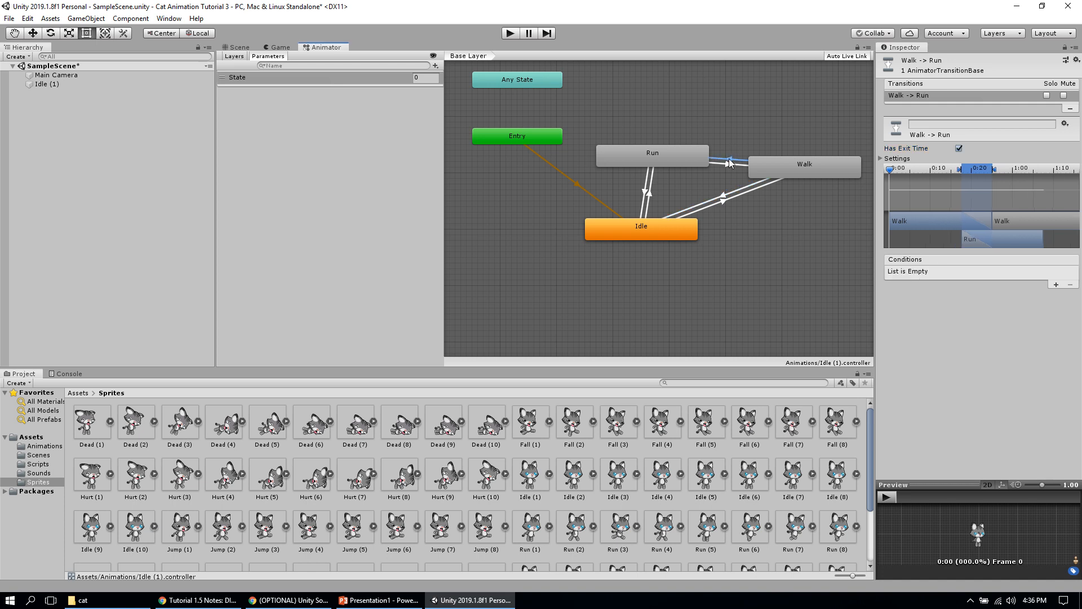
{"action": "left_click", "coordinate": [1056, 284]}
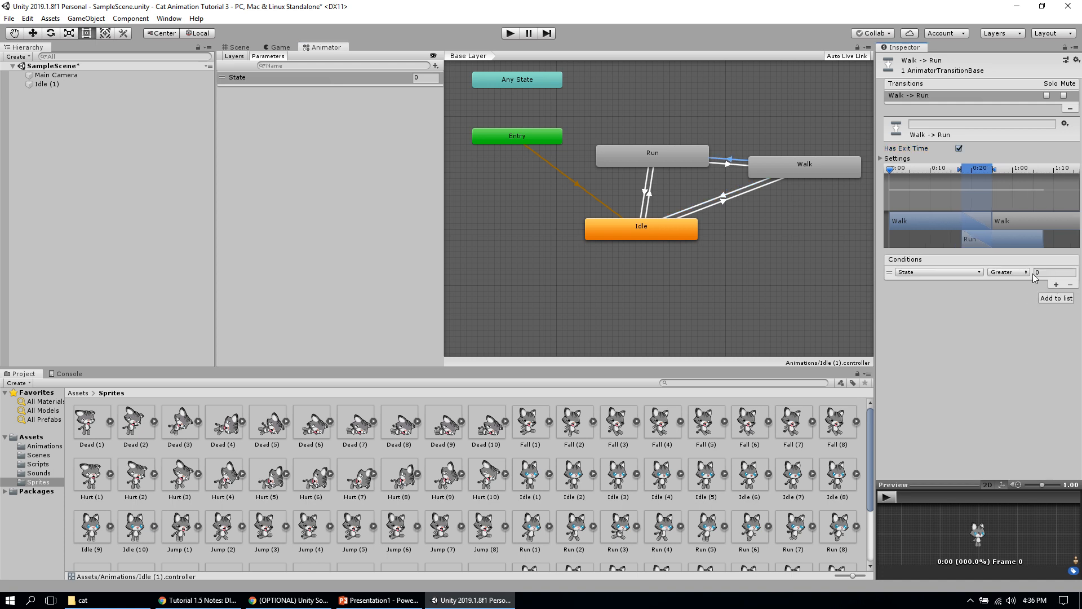
{"action": "left_click", "coordinate": [1017, 272]}
{"action": "left_click", "coordinate": [1024, 311]}
{"action": "left_click", "coordinate": [1052, 271]}
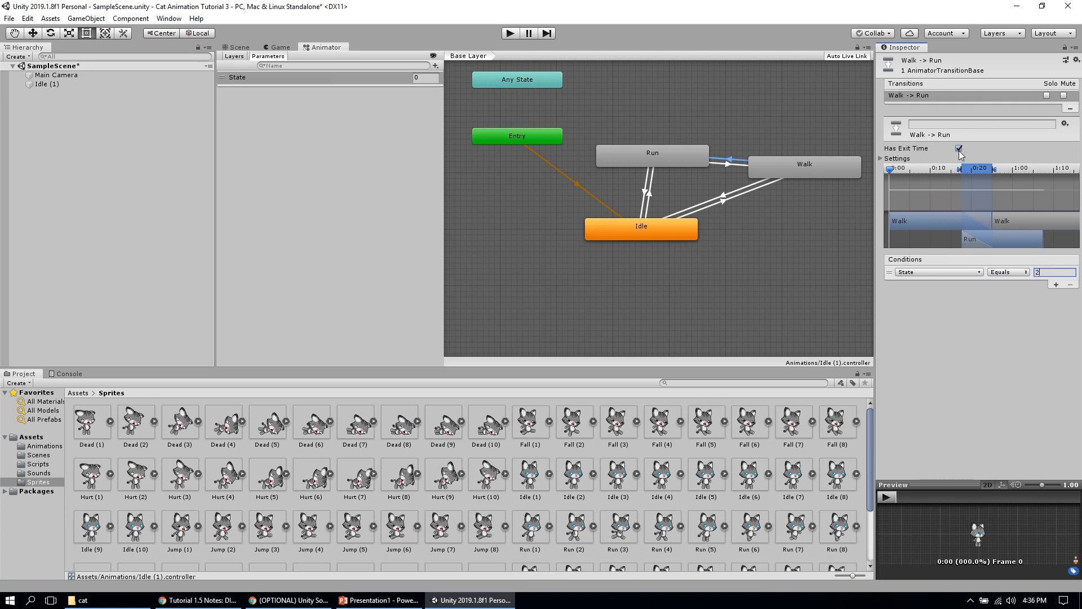
{"action": "left_click", "coordinate": [959, 149]}
Give the Run to Walk transition the condition State Equals 1 and turn off its exit time.
{"action": "left_click", "coordinate": [732, 166]}
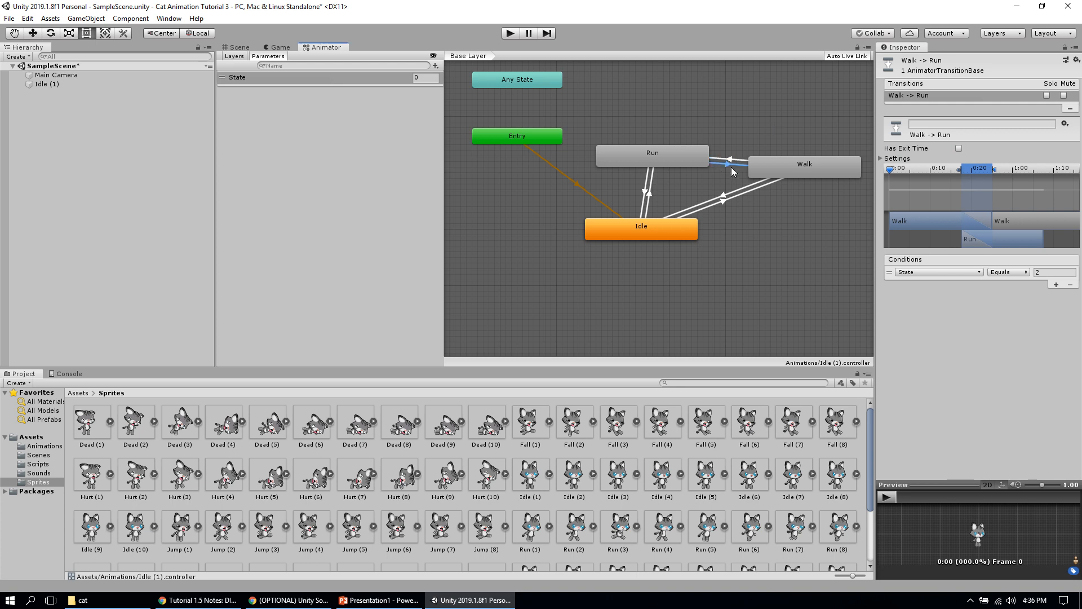
{"action": "left_click", "coordinate": [1056, 285]}
{"action": "left_click", "coordinate": [1021, 272]}
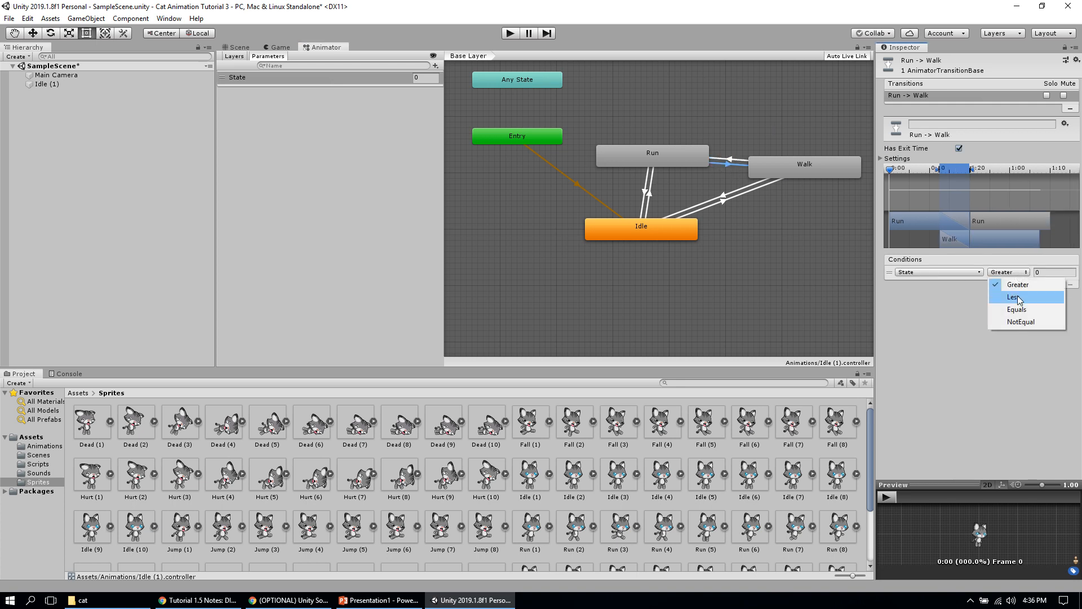
{"action": "left_click", "coordinate": [1017, 309]}
{"action": "left_click", "coordinate": [1048, 271]}
{"action": "key", "text": "BackSpace"}
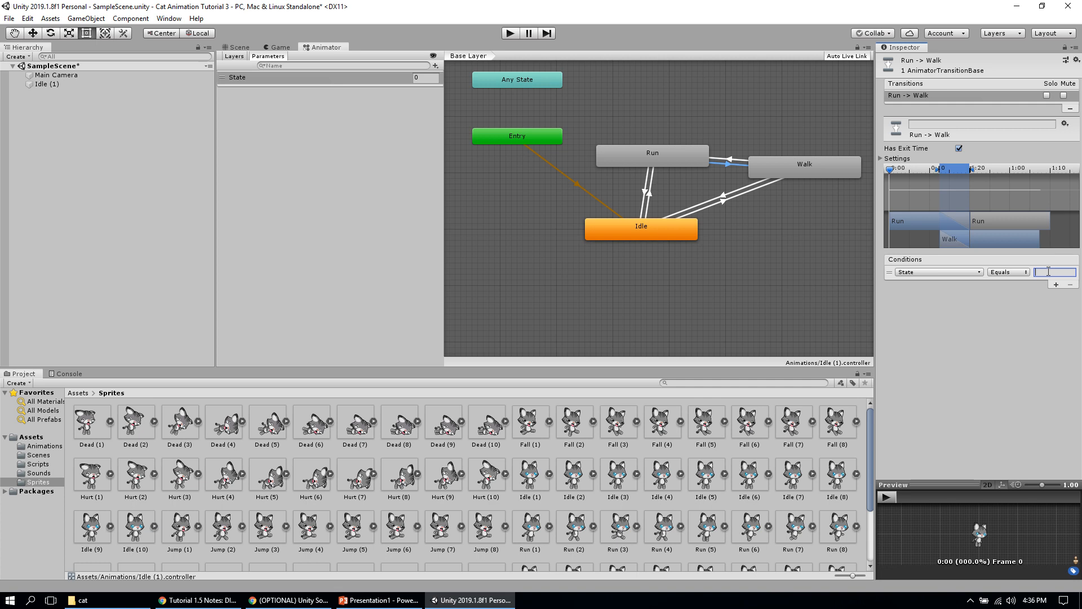
{"action": "type", "text": "1"}
{"action": "left_click", "coordinate": [959, 149]}
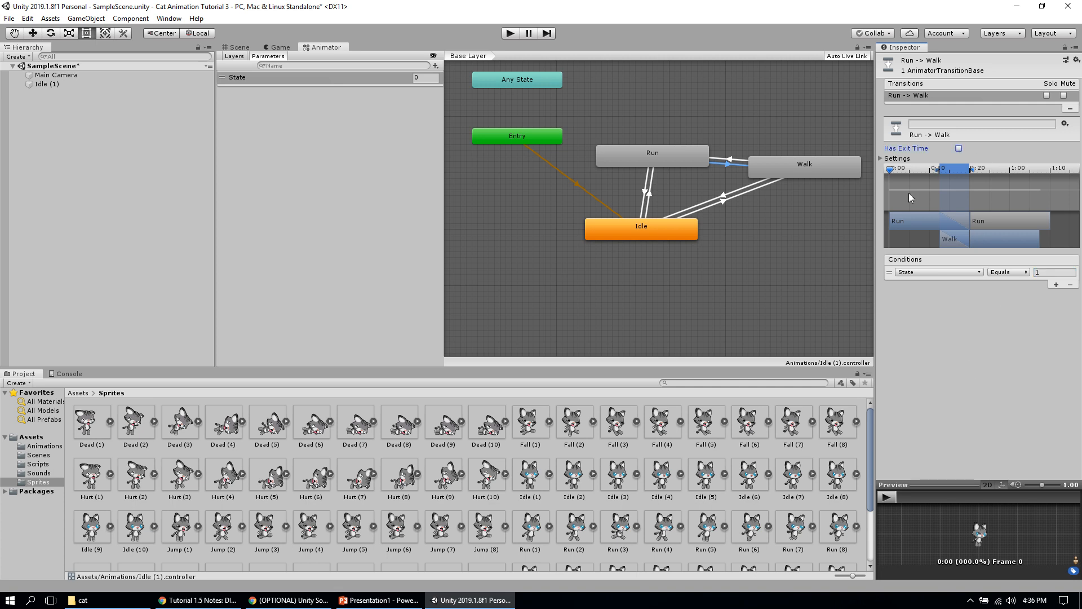
Give the Idle to Run transition the condition State Equals 2.
{"action": "left_click", "coordinate": [650, 202]}
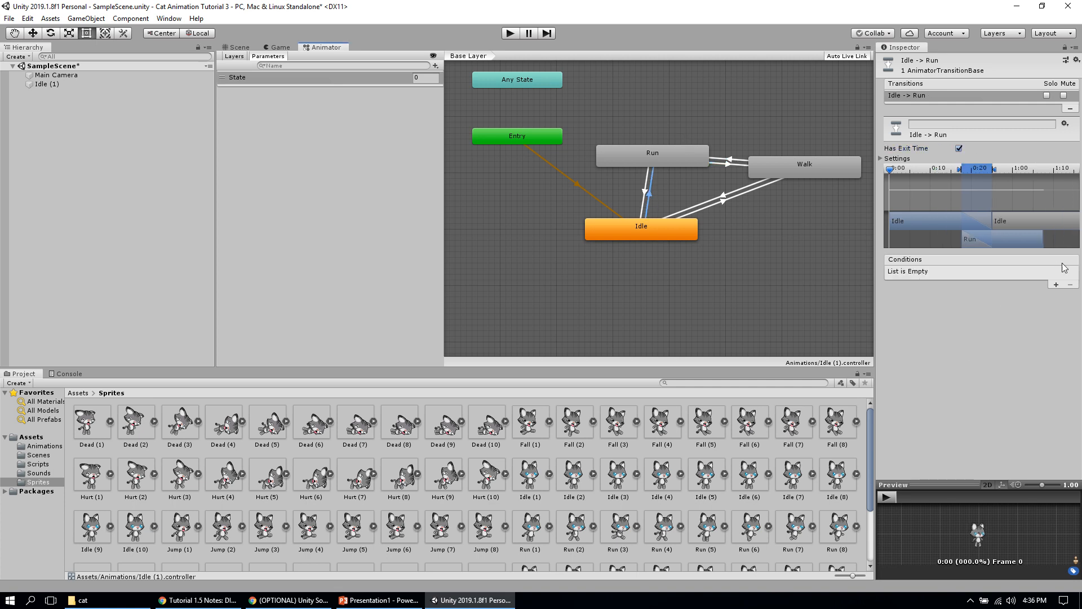
{"action": "left_click", "coordinate": [1056, 285]}
{"action": "left_click", "coordinate": [1013, 272]}
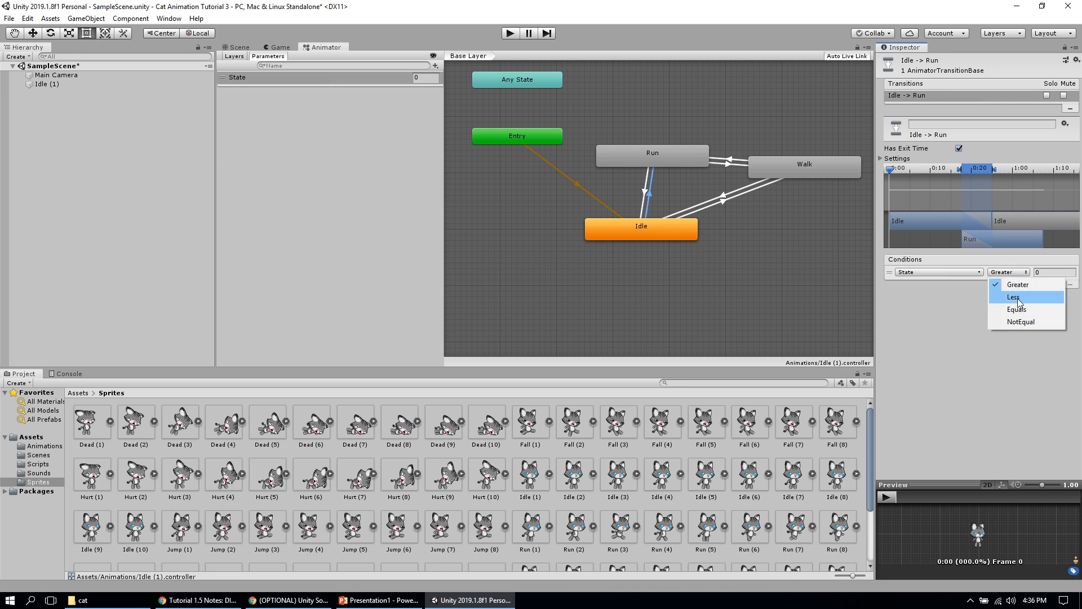
{"action": "left_click", "coordinate": [1022, 308]}
{"action": "left_click", "coordinate": [1047, 273]}
{"action": "key", "text": "BackSpace"}
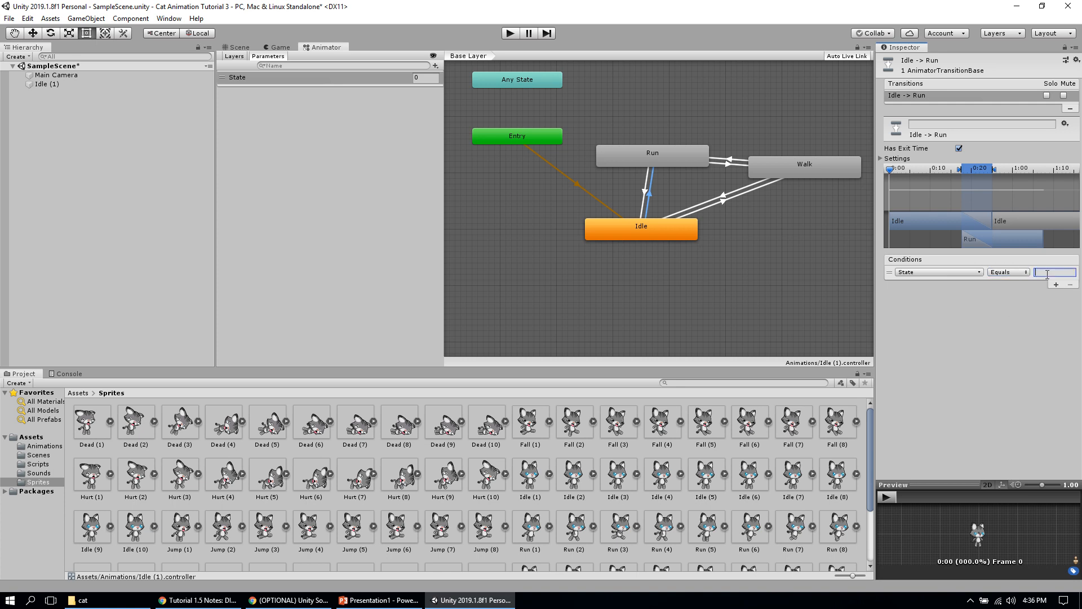
{"action": "type", "text": "2"}
Give the Run to Idle transition the condition State Equals 0 and turn off its exit time.
{"action": "left_click", "coordinate": [646, 194]}
{"action": "left_click", "coordinate": [1055, 284]}
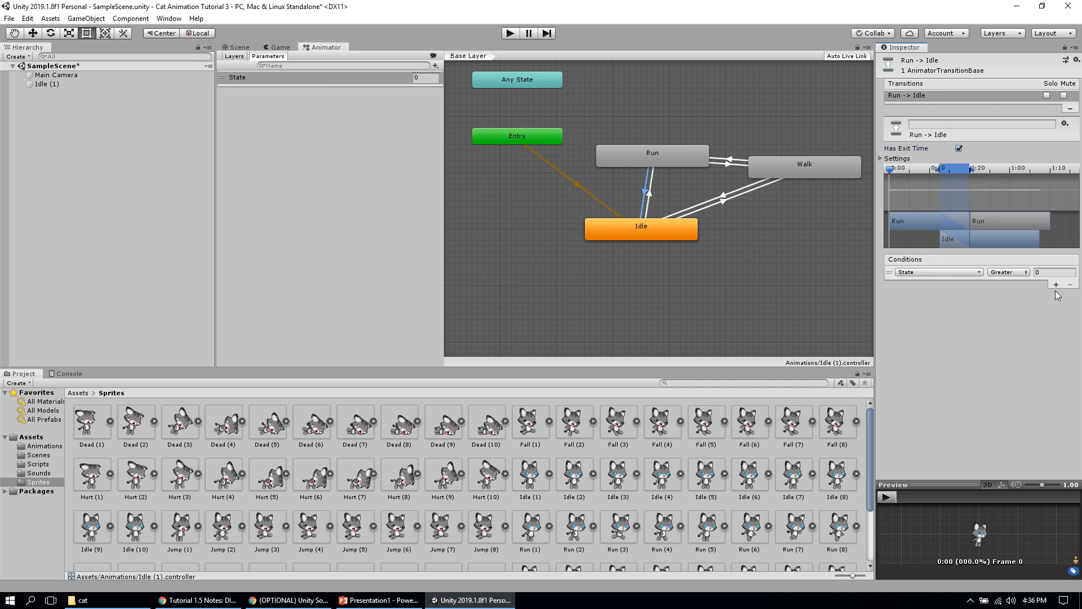
{"action": "left_click", "coordinate": [1009, 273]}
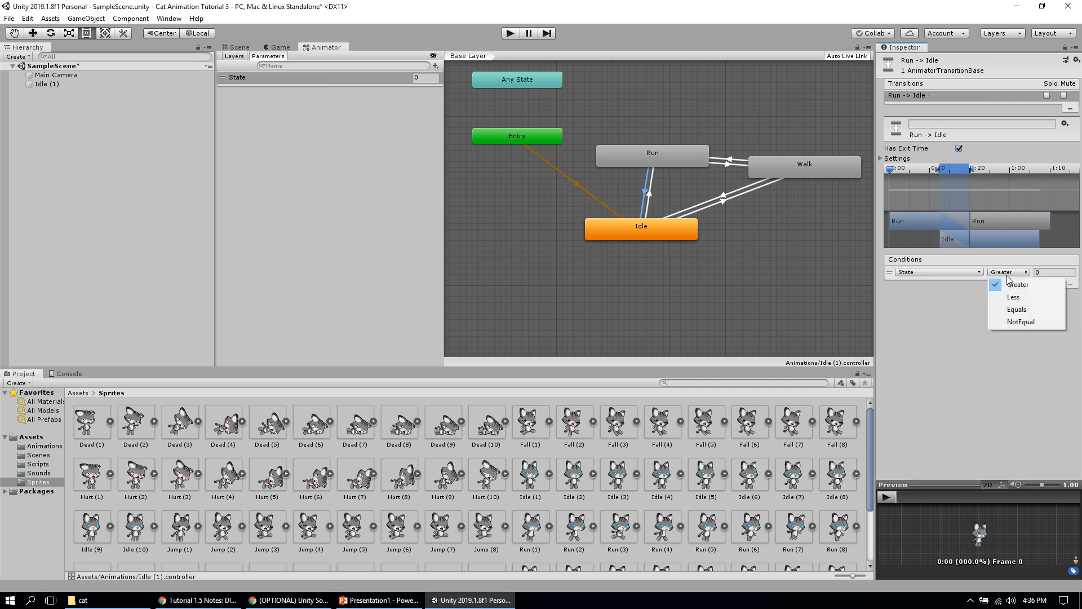
{"action": "left_click", "coordinate": [1015, 308]}
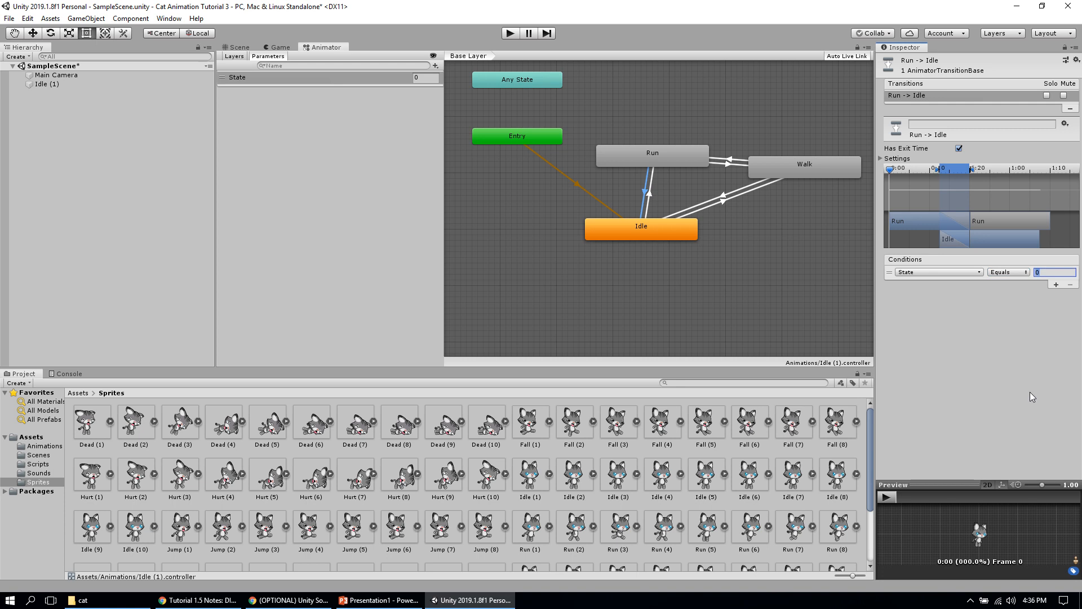
{"action": "left_click", "coordinate": [960, 148]}
Run the scene in play mode, set the State parameter to 1 and check the cat's walk animation in the game.
{"action": "left_click", "coordinate": [276, 47]}
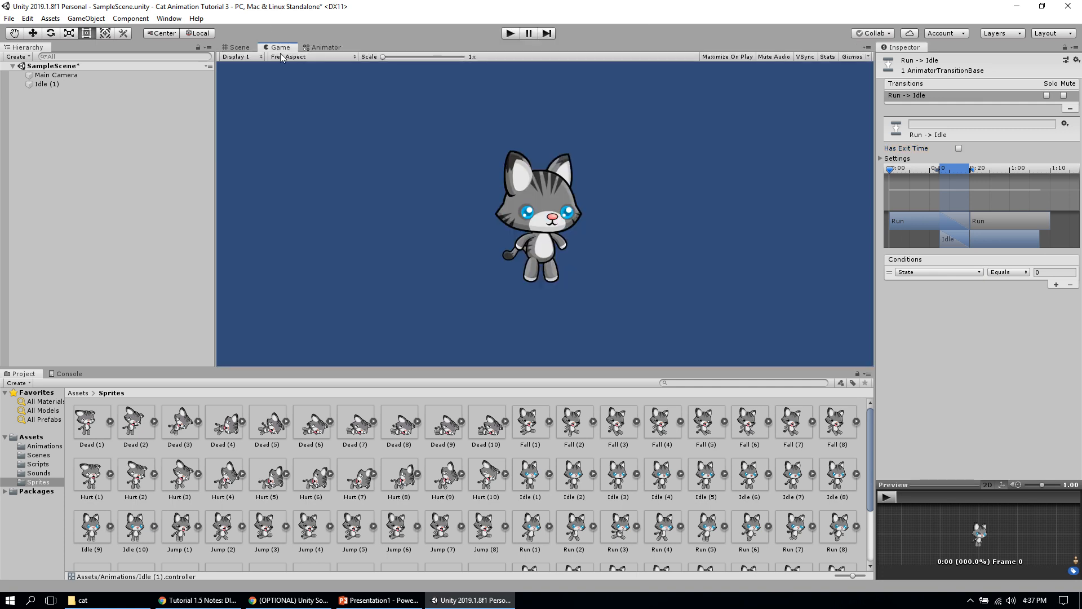
{"action": "left_click", "coordinate": [508, 33]}
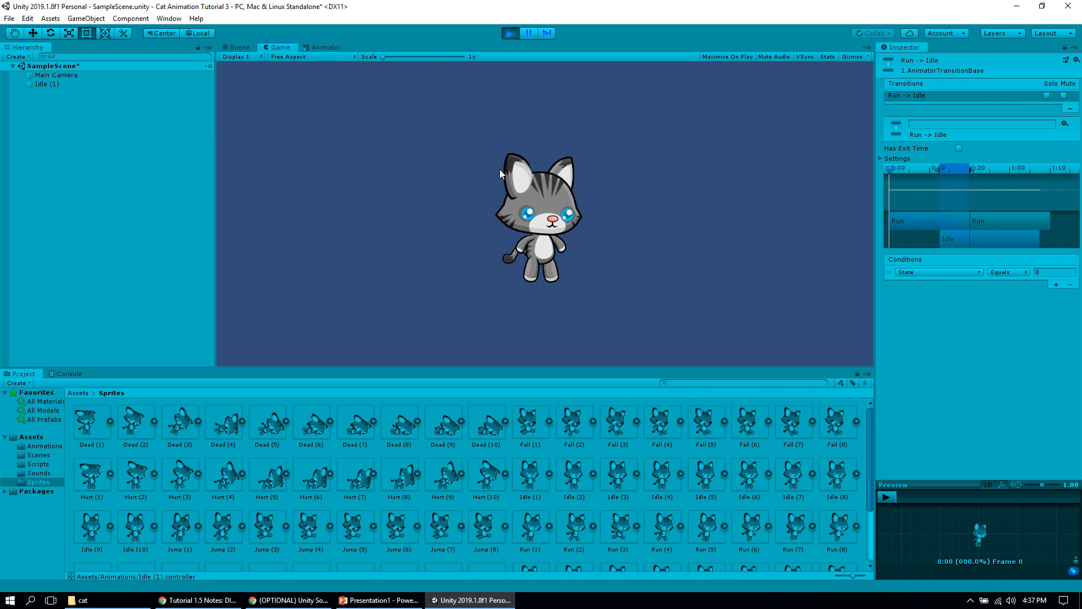
{"action": "left_click", "coordinate": [319, 47]}
{"action": "left_click", "coordinate": [427, 77]}
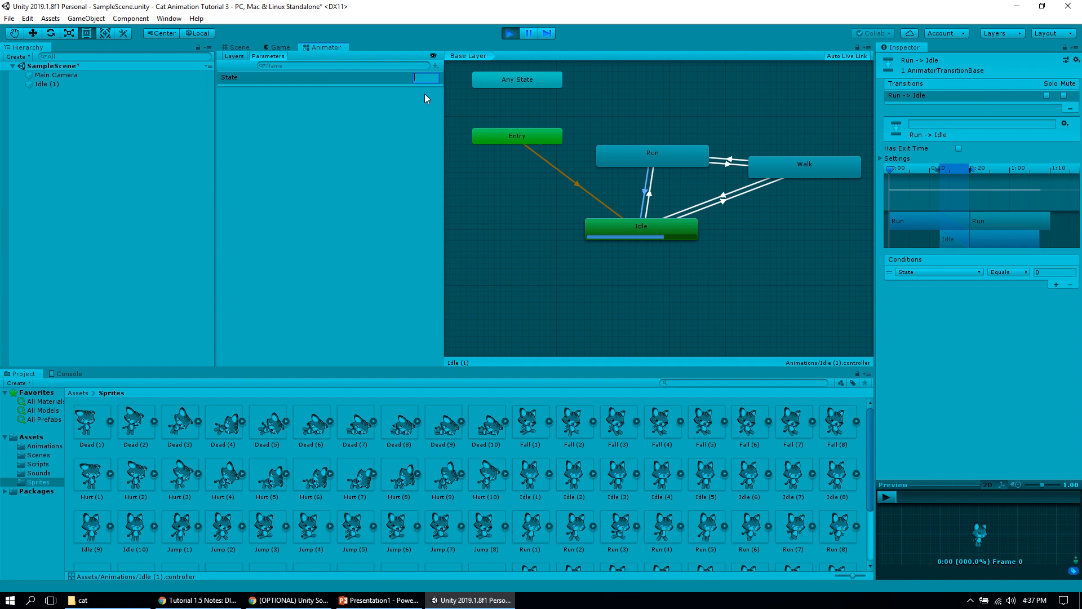
{"action": "type", "text": "1"}
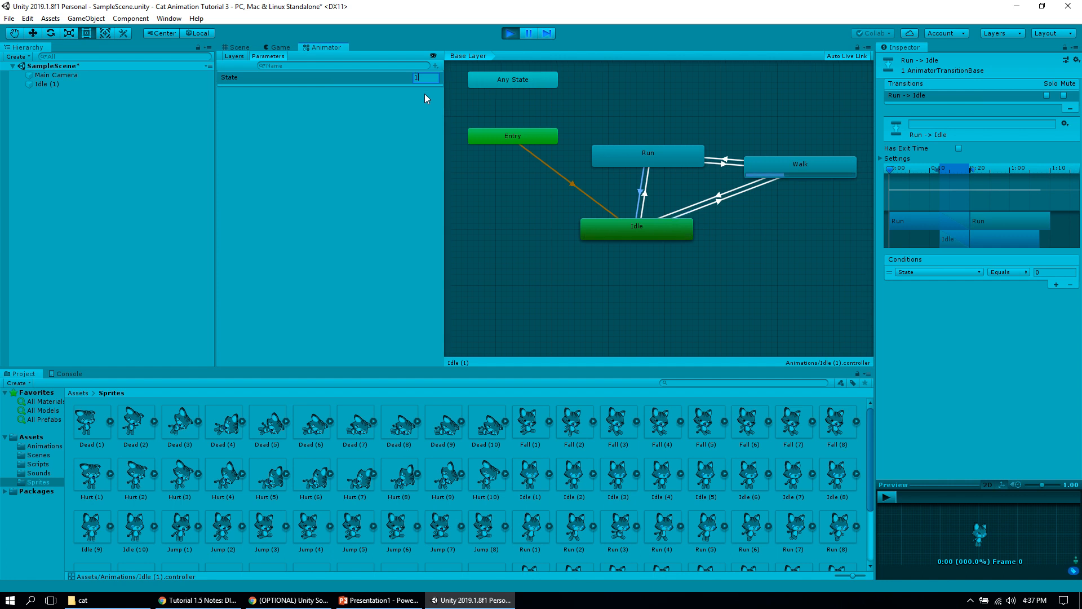
{"action": "left_click", "coordinate": [276, 48]}
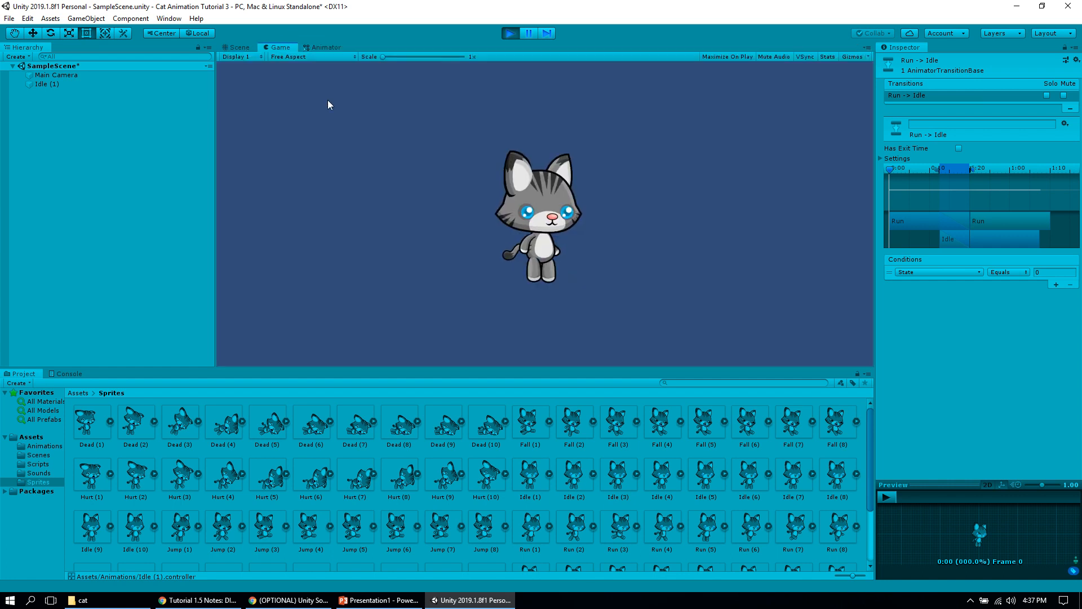
Set the State parameter to 2 during play and check the cat's run animation in the game.
{"action": "left_click", "coordinate": [316, 49]}
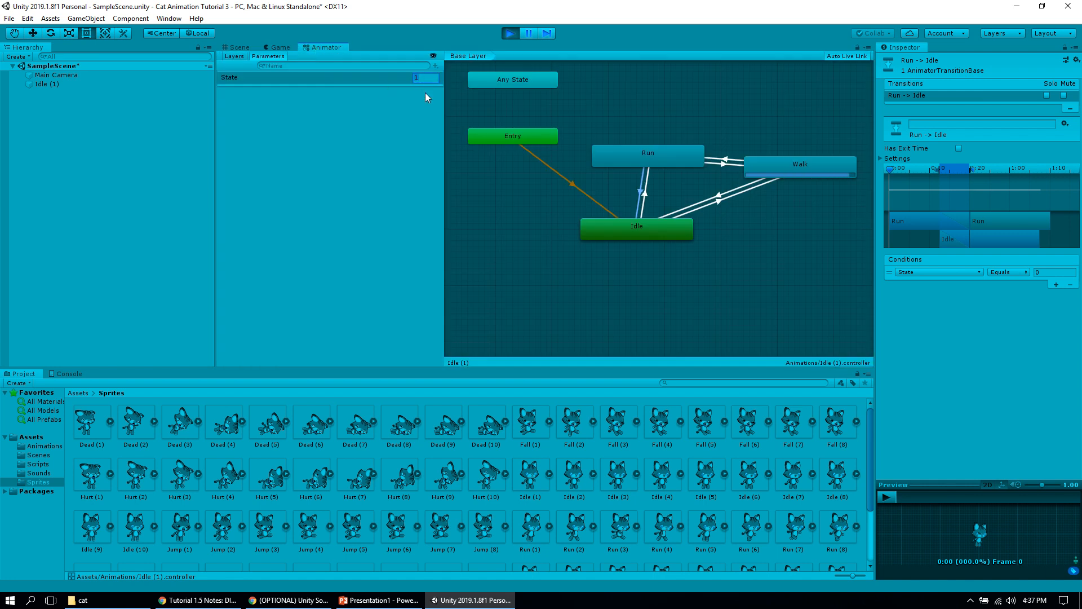
{"action": "type", "text": "2"}
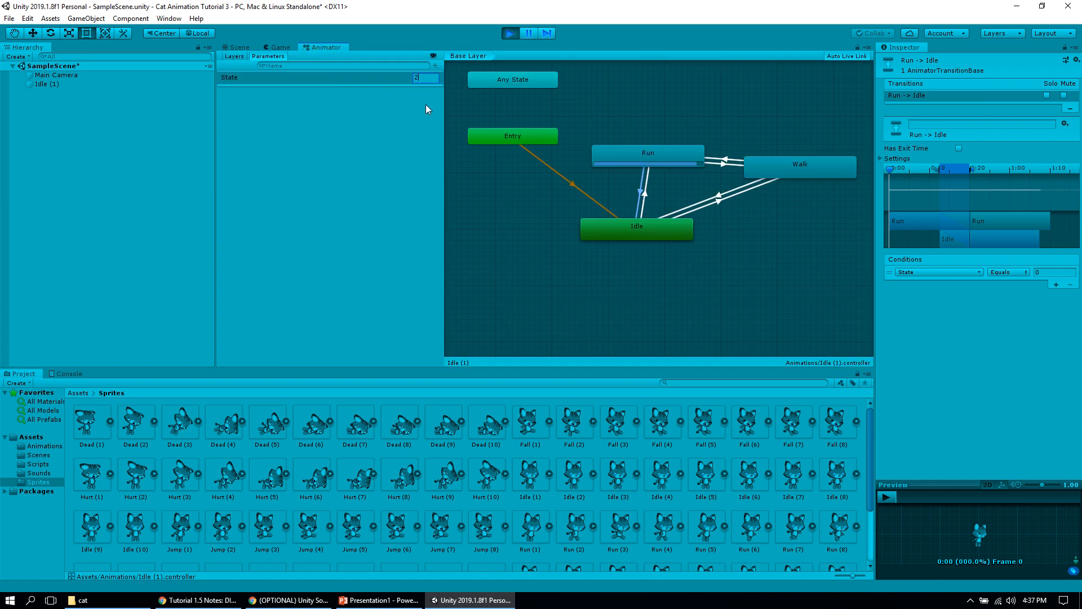
{"action": "left_click", "coordinate": [277, 48]}
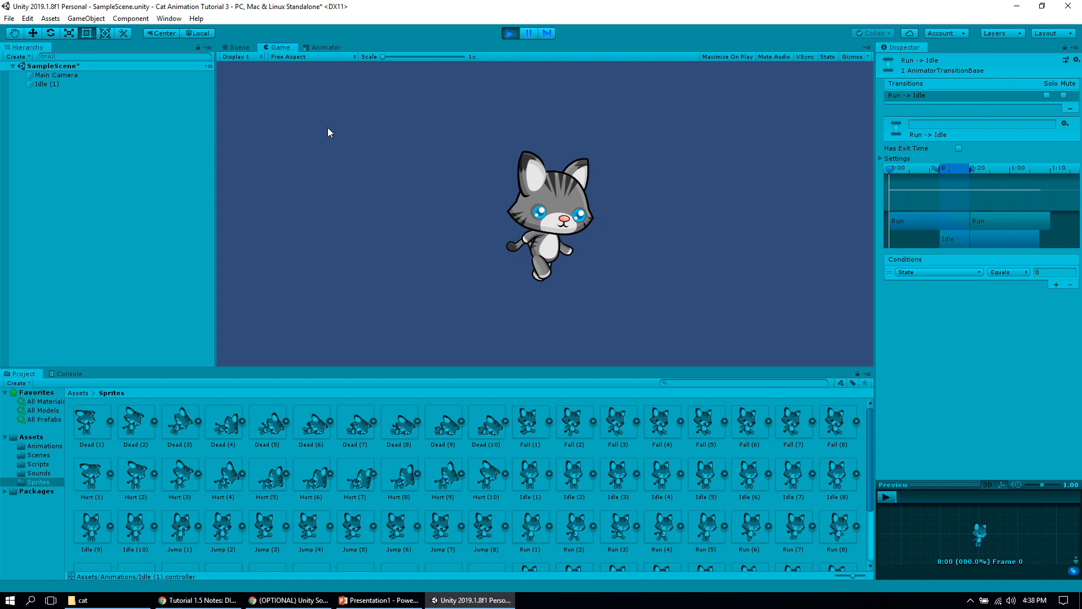
Return the State parameter to the idle value during play and check the cat's idle animation in the game.
{"action": "left_click", "coordinate": [319, 48]}
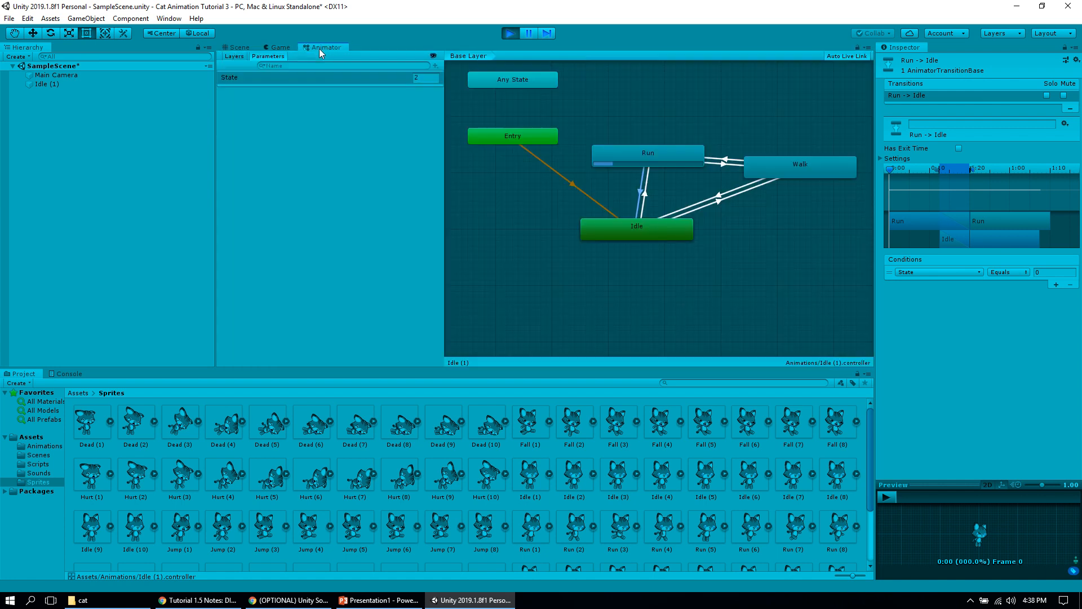
{"action": "left_click", "coordinate": [425, 78]}
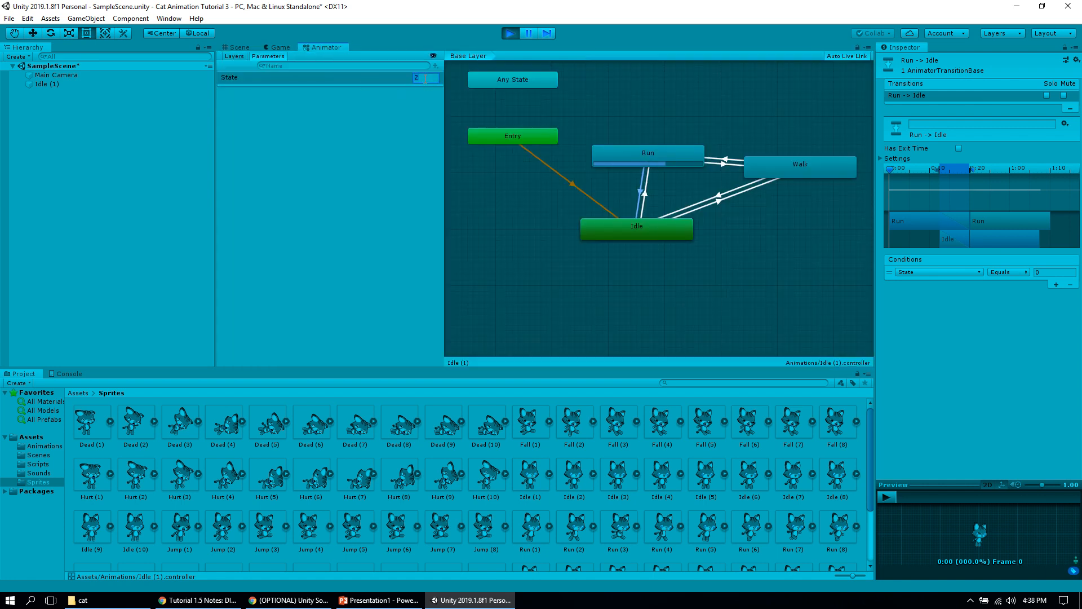
{"action": "left_click", "coordinate": [279, 49]}
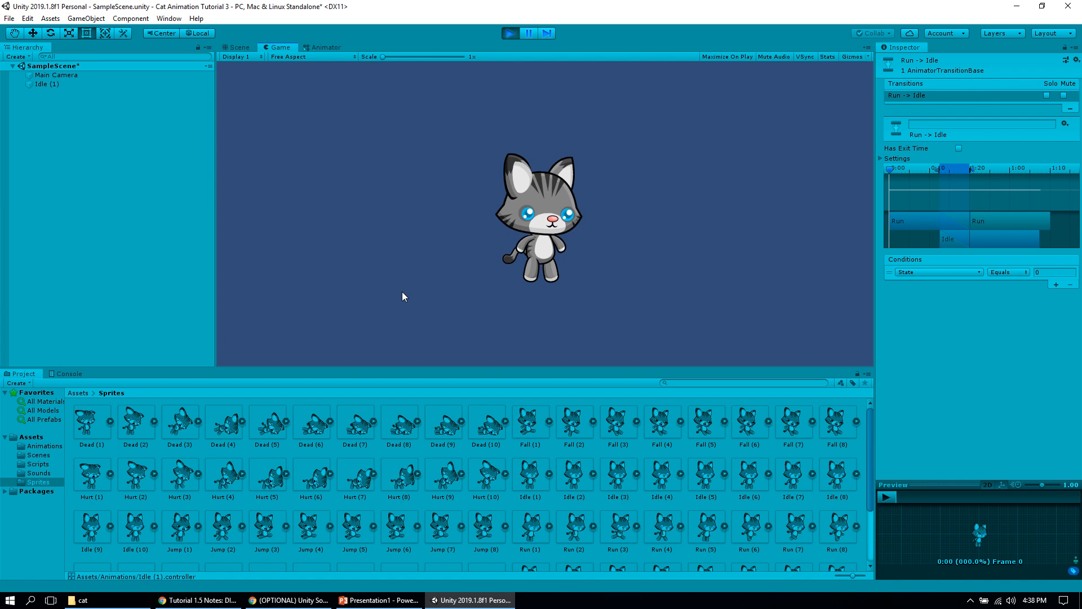